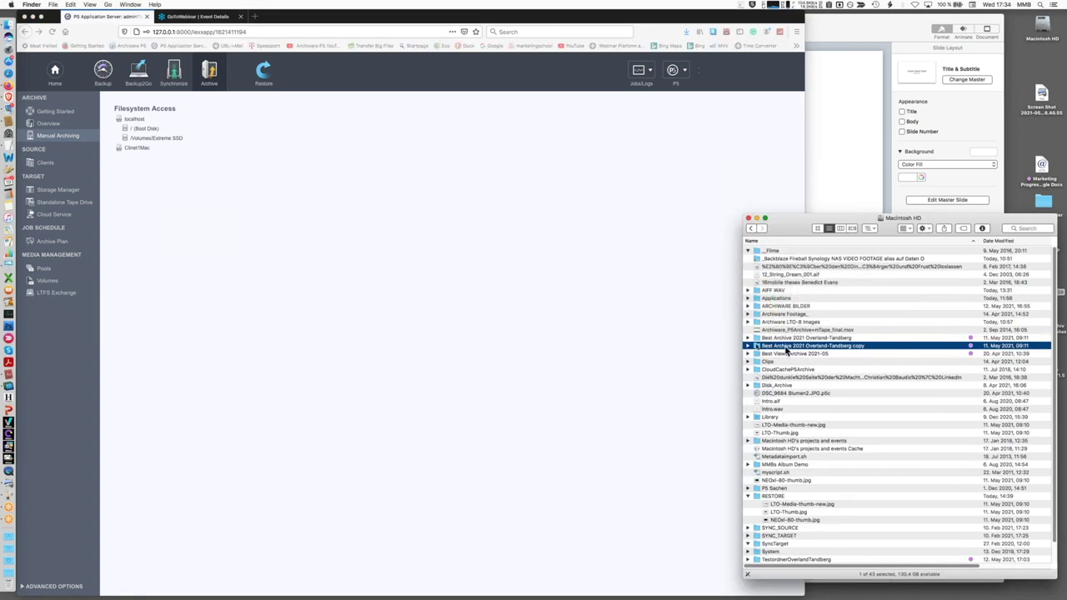
# Duplicate the Best Archive 2021 Overland-Tandberg copy folder as 'copy 2', authorising with the admin password
pyautogui.click(749, 346)
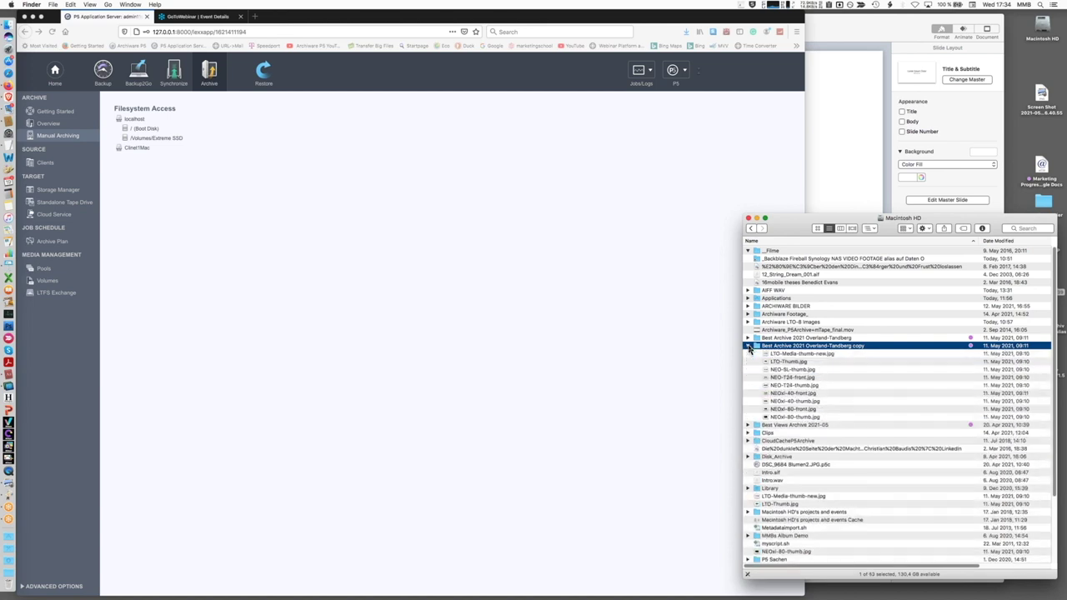
pyautogui.click(749, 346)
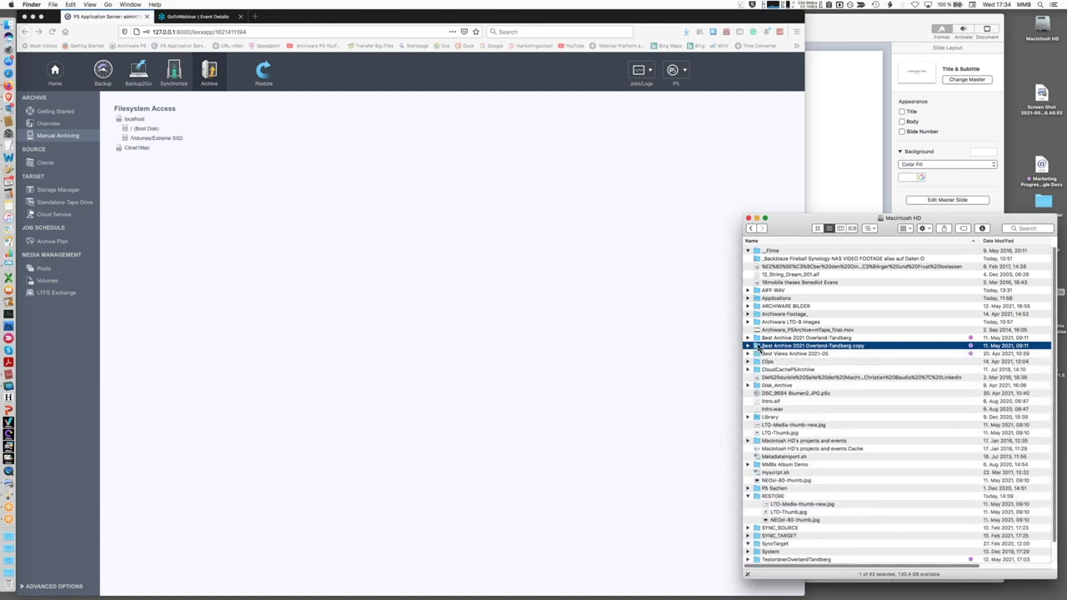
pyautogui.press('super+BackSpace')
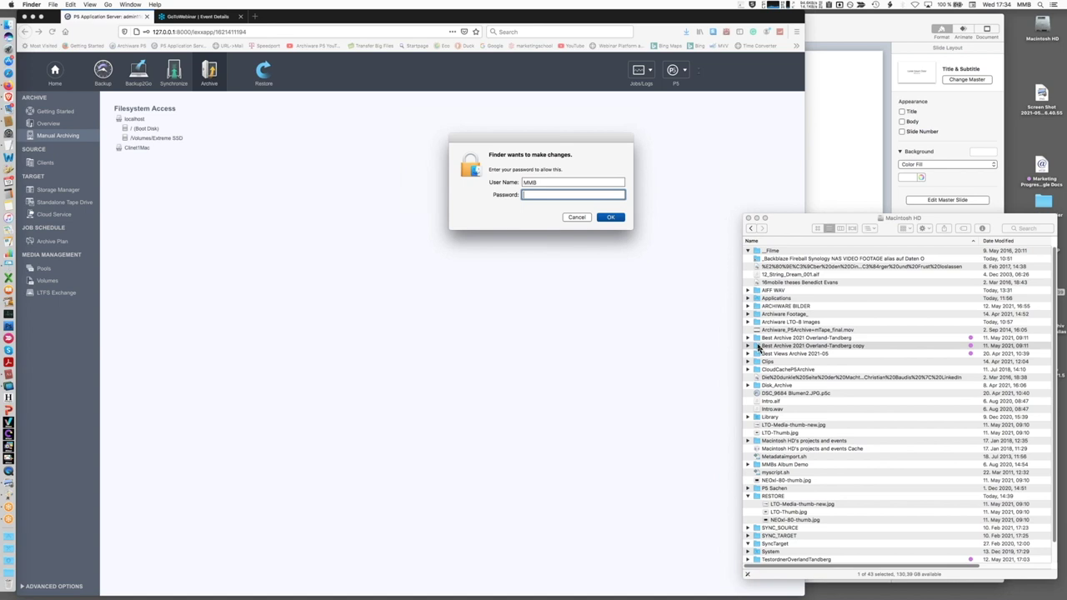
pyautogui.write('*****')
pyautogui.press('Return')
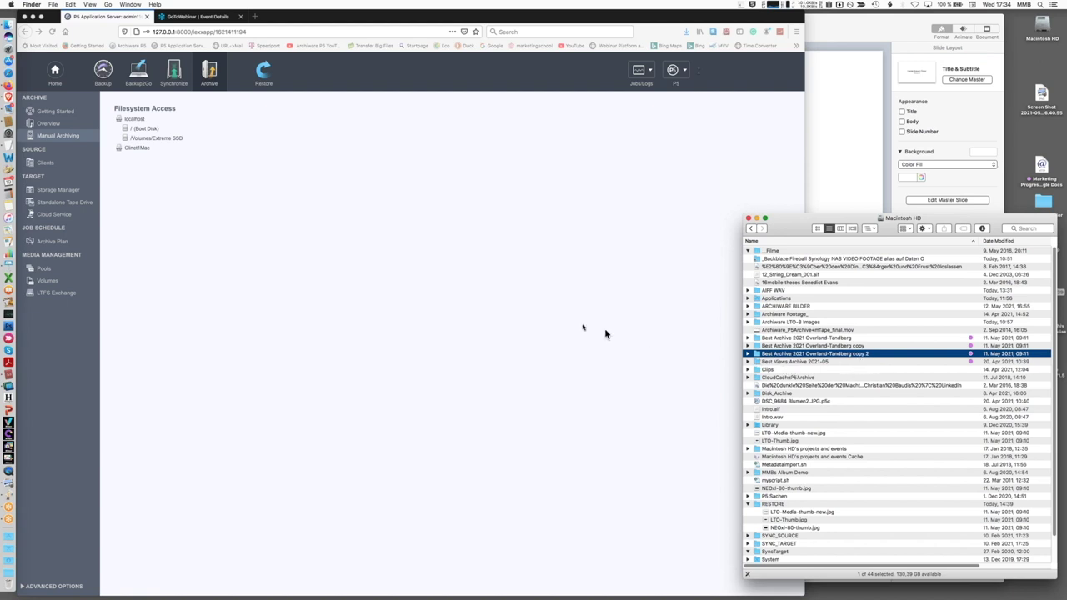
pyautogui.click(392, 314)
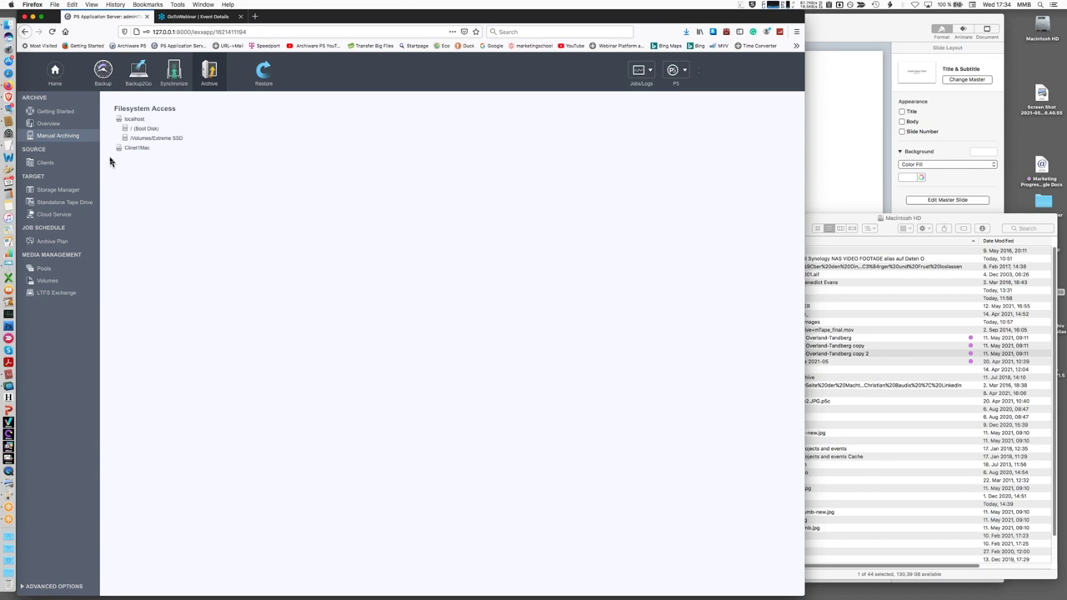
# Log back into P5 as admin after the expired session and open the Archive overview
pyautogui.click(65, 137)
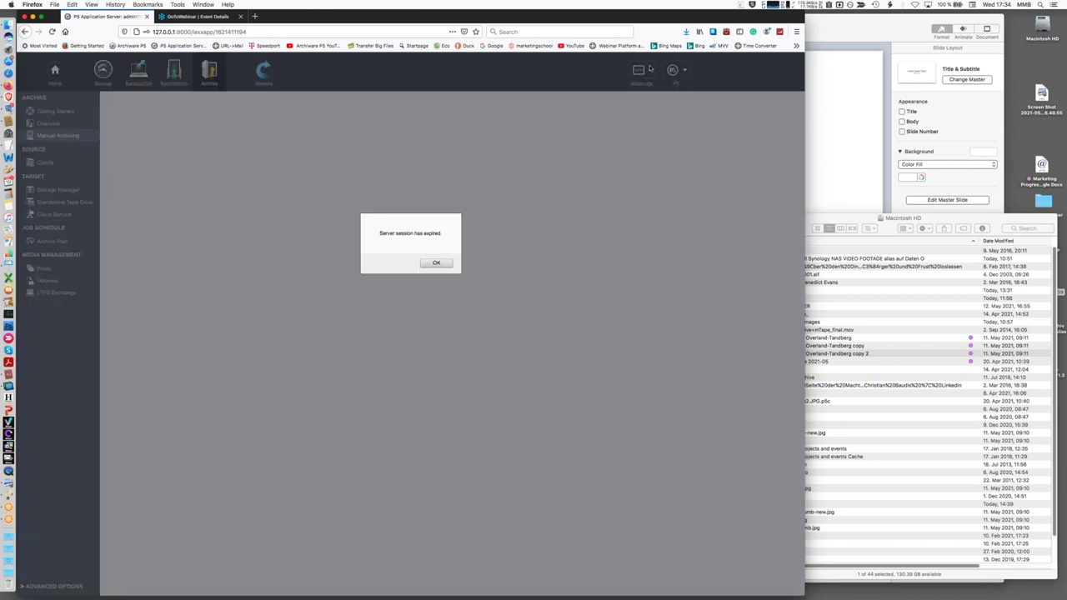
pyautogui.click(445, 262)
pyautogui.write('a')
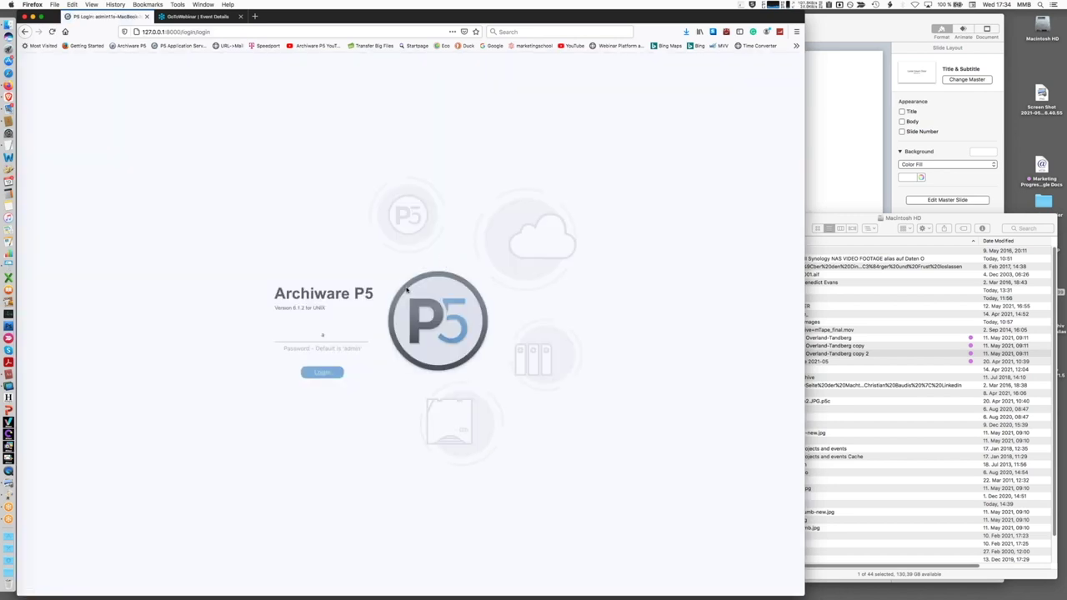
pyautogui.write('dmin')
pyautogui.press('Tab')
pyautogui.write('admin')
pyautogui.press('Return')
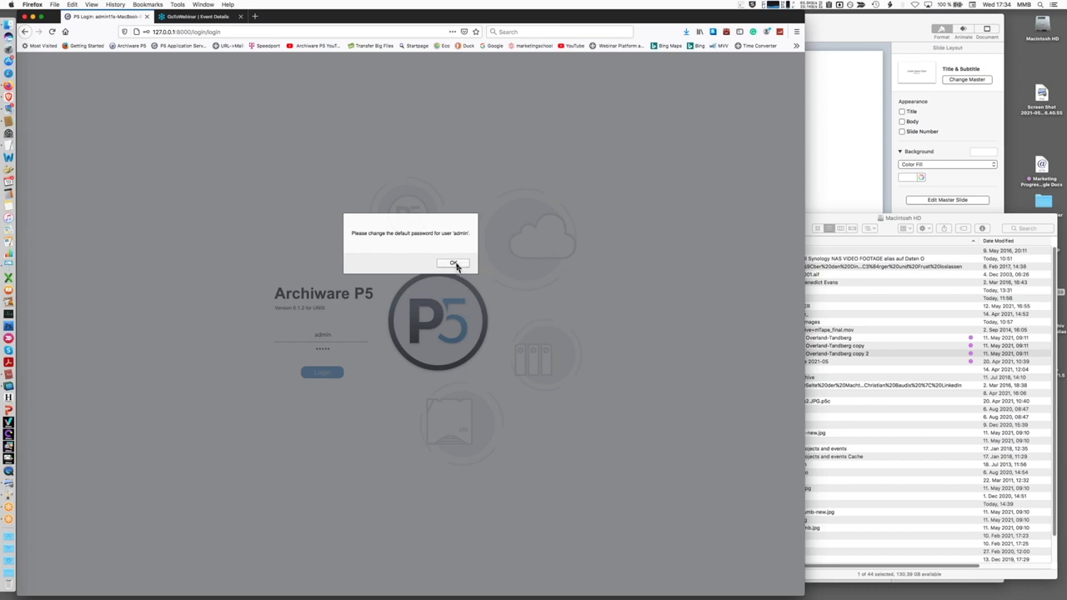
pyautogui.click(454, 263)
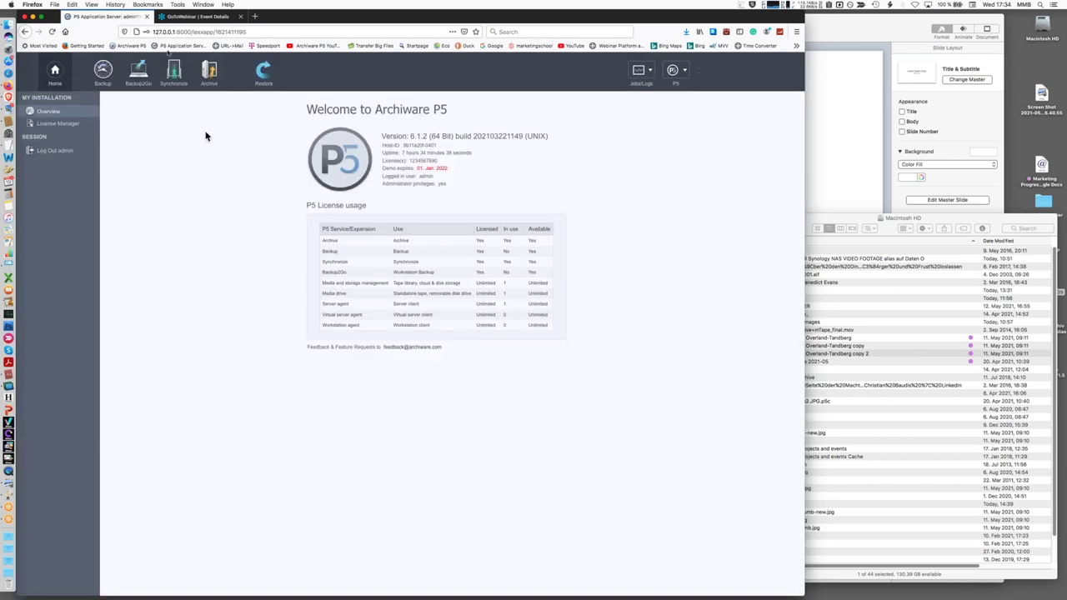
pyautogui.click(211, 68)
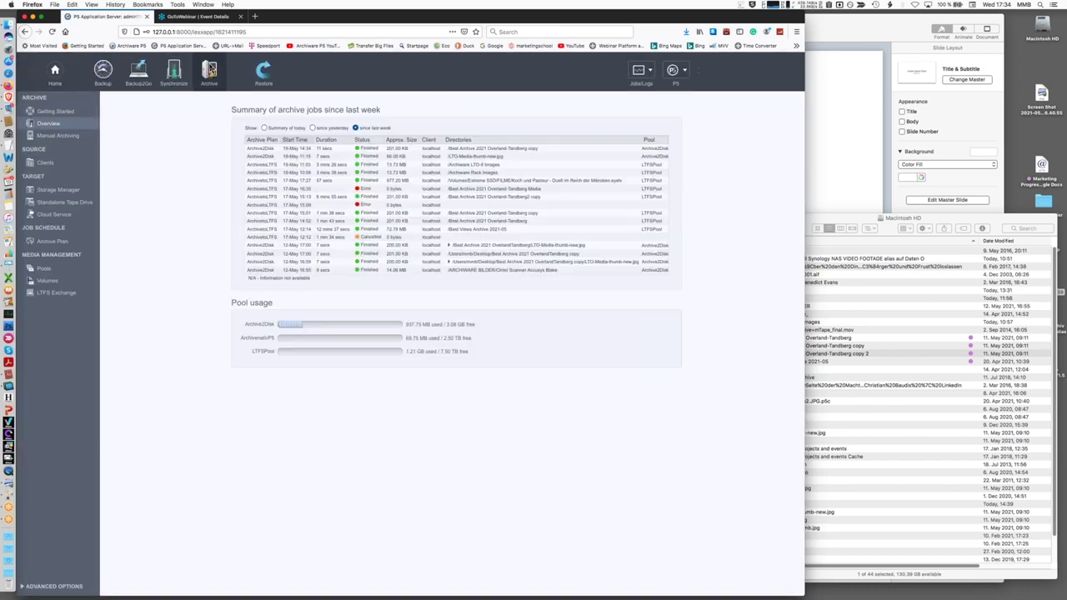
# Under Manual Archiving, select 'Best Archive 2021 Overland-Tandberg copy 2' on / (Boot Disk) and open Archive Options
pyautogui.click(72, 136)
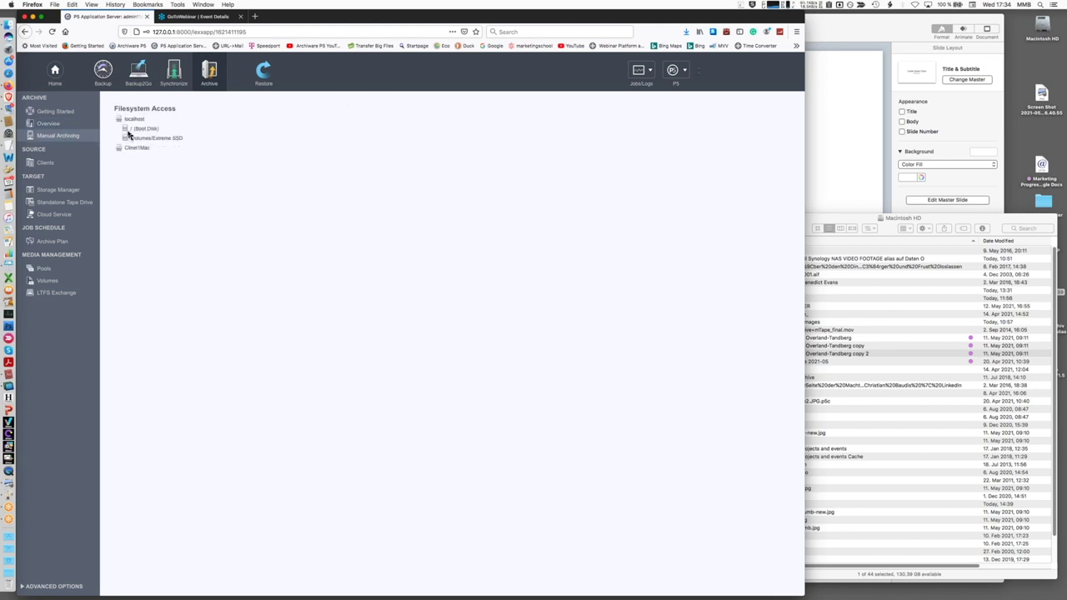
pyautogui.doubleClick(125, 130)
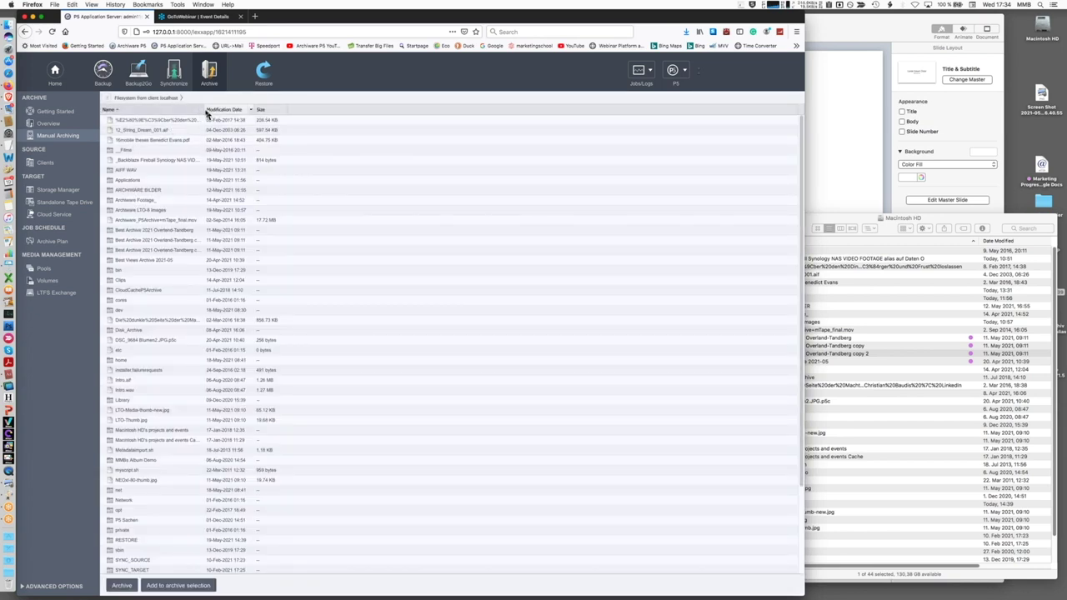
pyautogui.moveTo(207, 112); pyautogui.dragTo(268, 112)
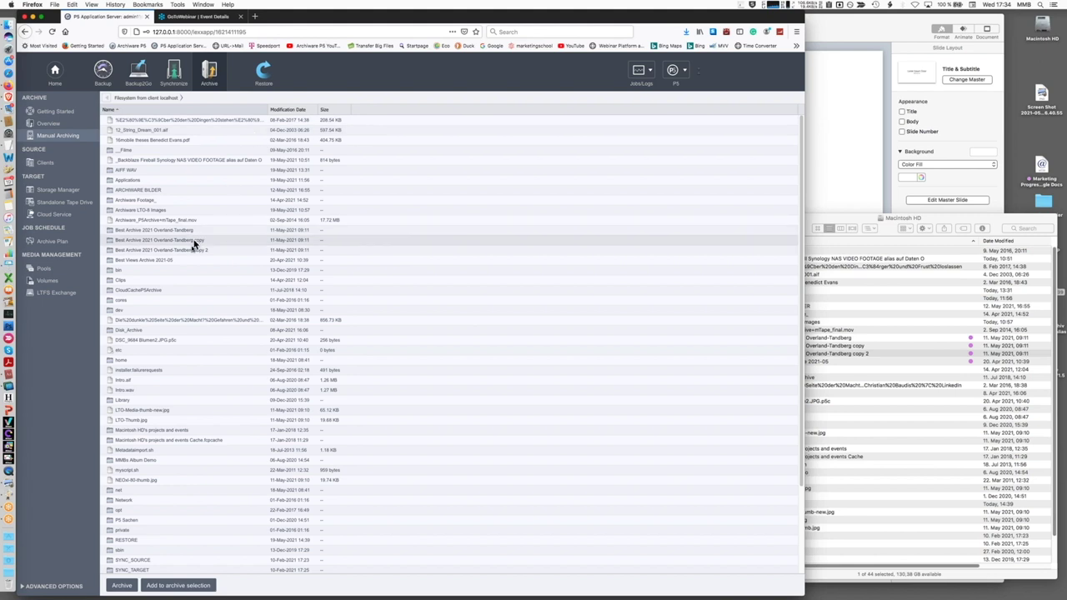
pyautogui.click(162, 250)
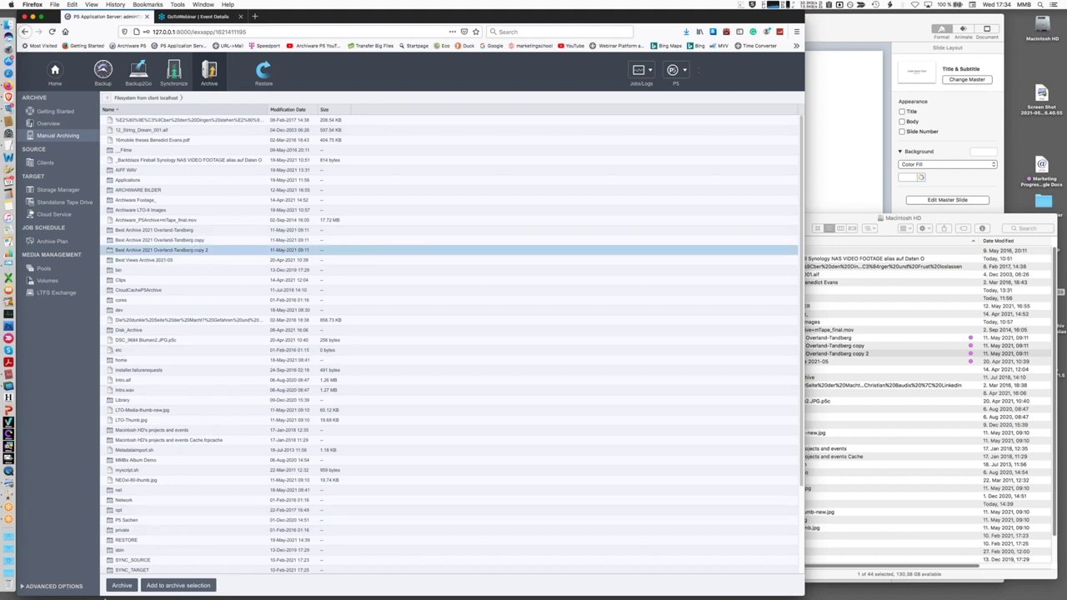
pyautogui.click(122, 586)
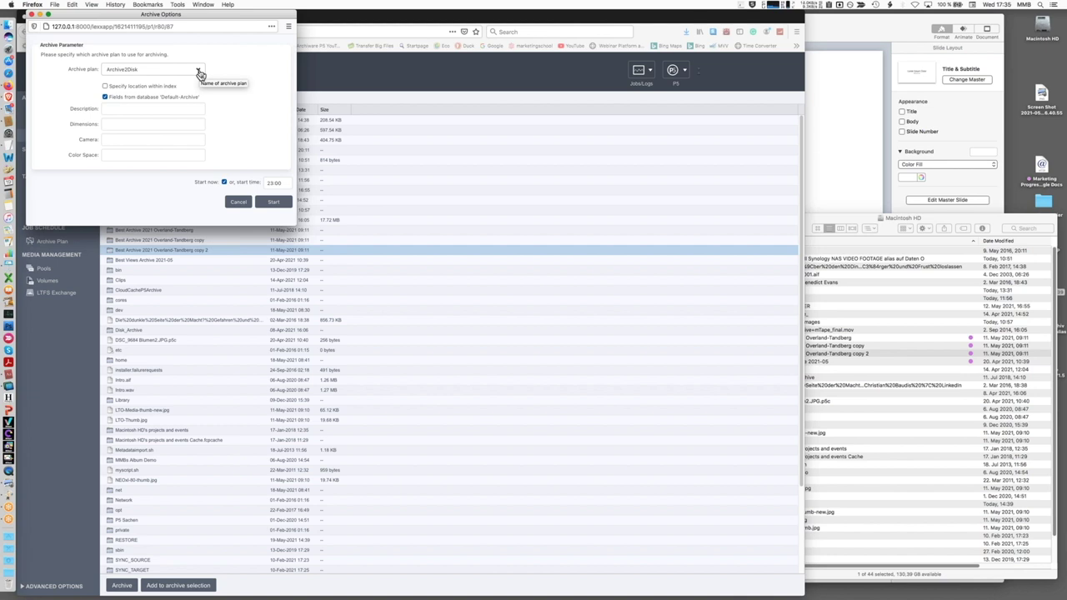
# Keep plan Archive2Disk, enter description 'webinar', and start the archive job for the copy 2 folder
pyautogui.click(200, 73)
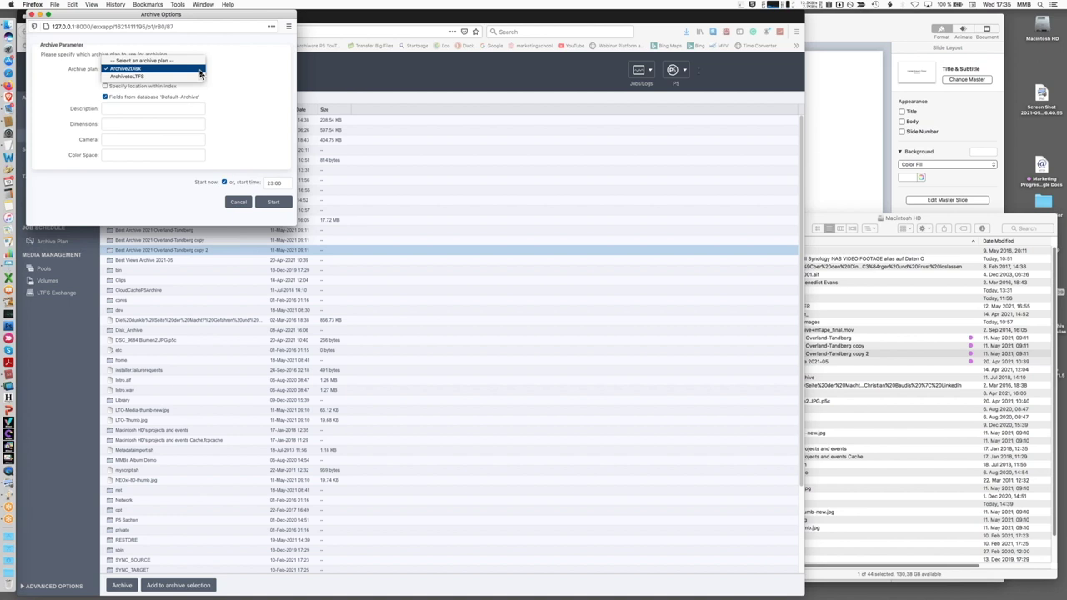
pyautogui.click(200, 74)
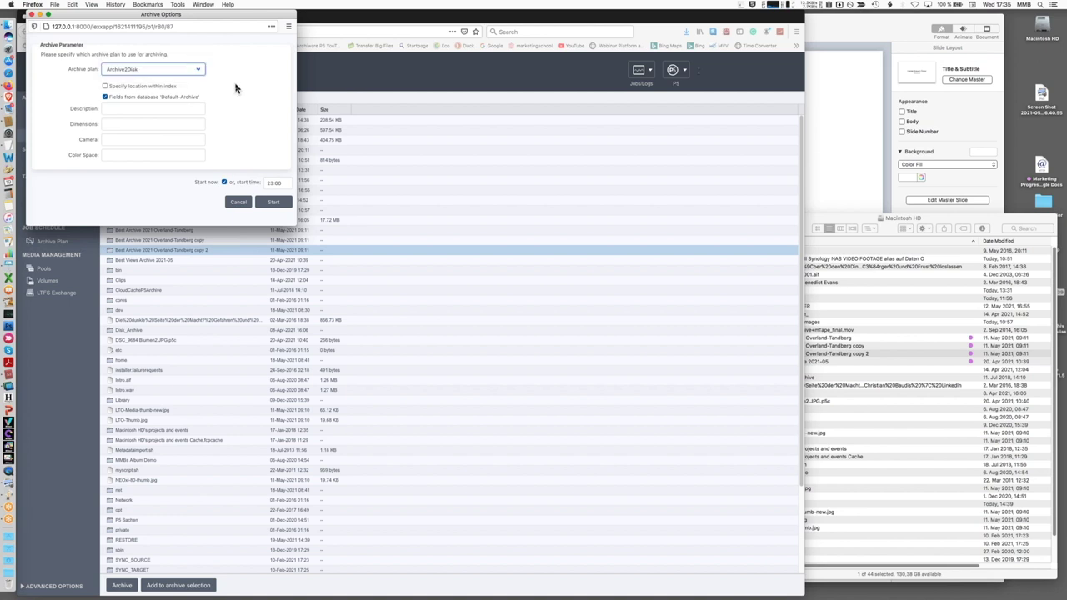
pyautogui.click(160, 110)
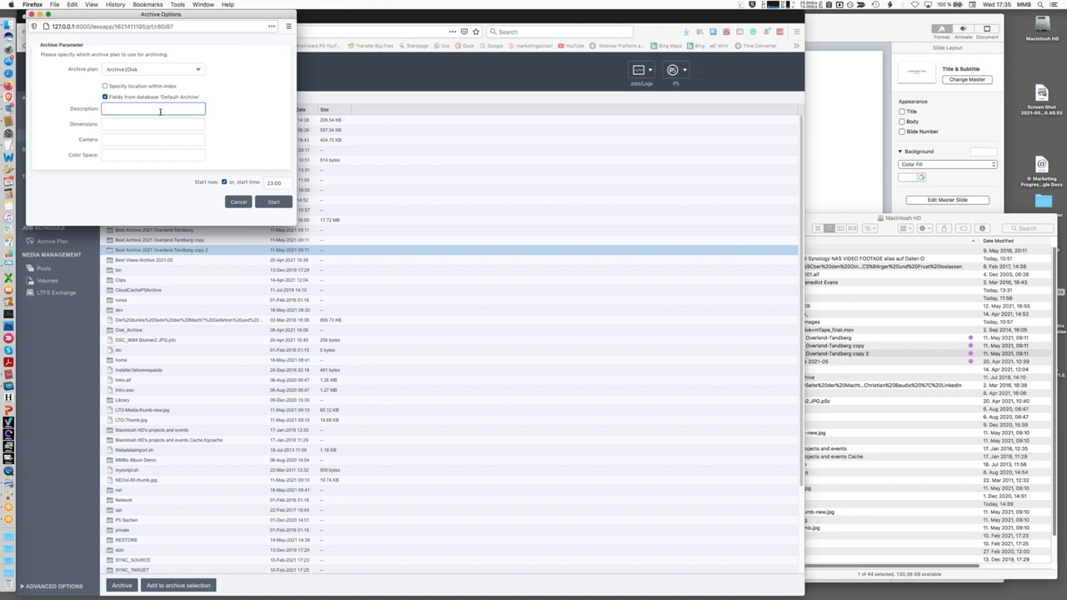
pyautogui.write('webinar')
pyautogui.click(272, 205)
pyautogui.click(273, 205)
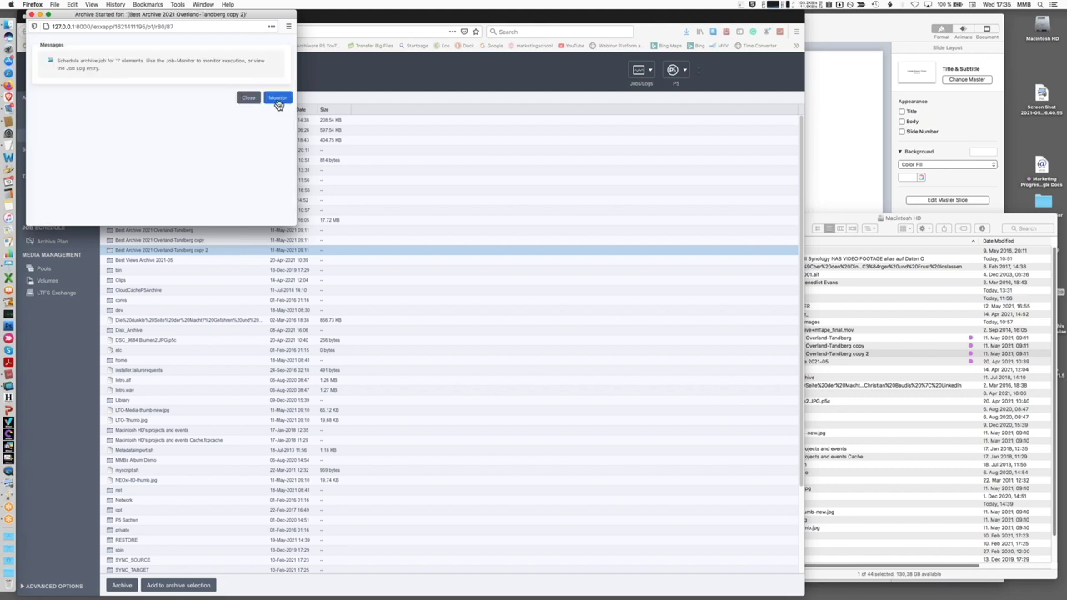
# Check job 10228's log under Finished Jobs, then close the job and Job Monitor windows
pyautogui.click(278, 100)
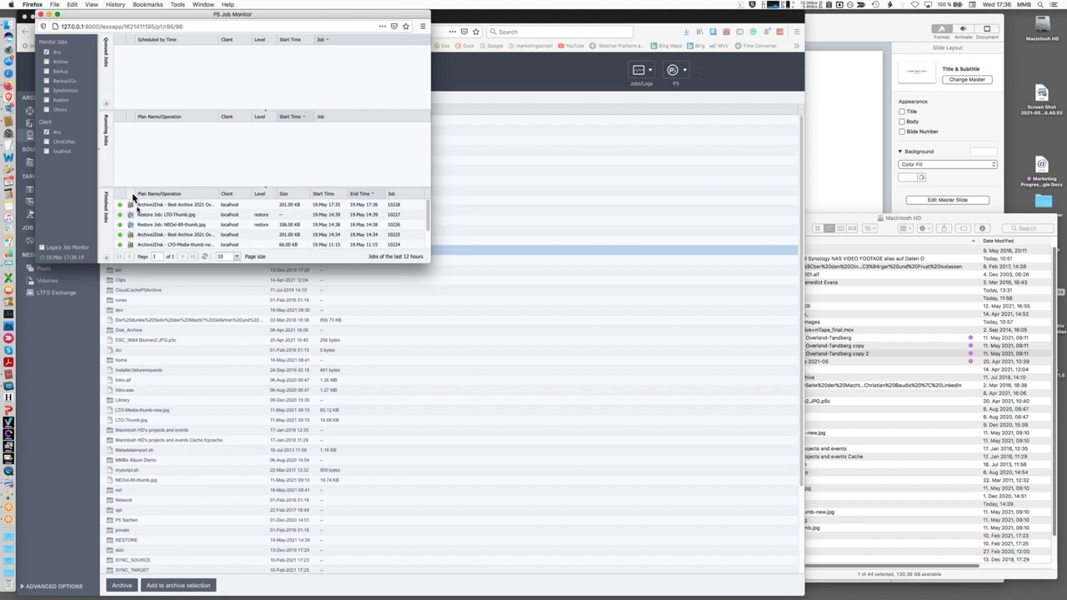
pyautogui.moveTo(144, 209)
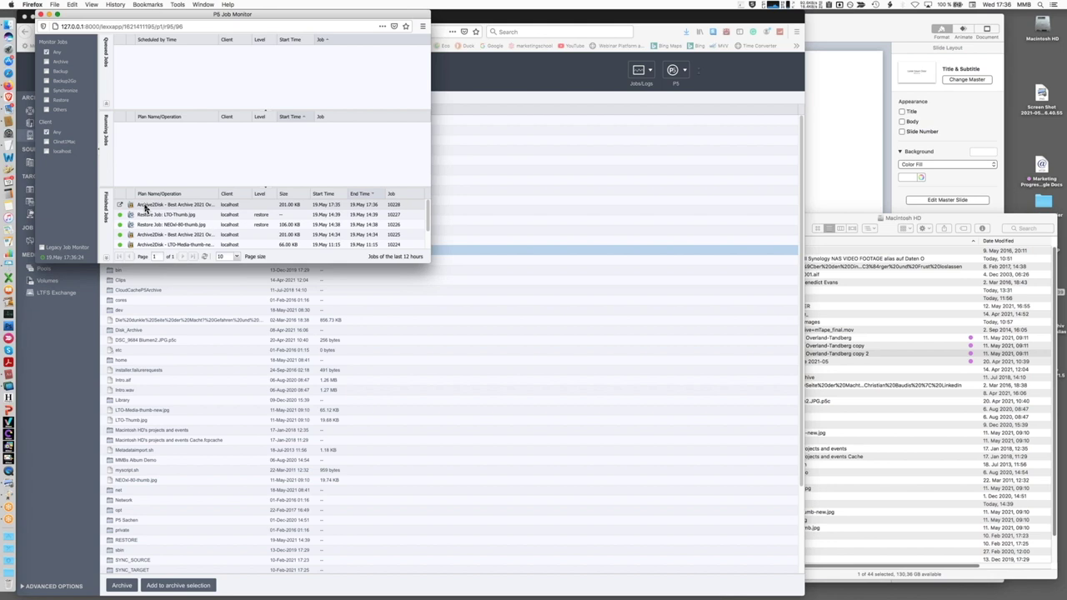
pyautogui.doubleClick(145, 209)
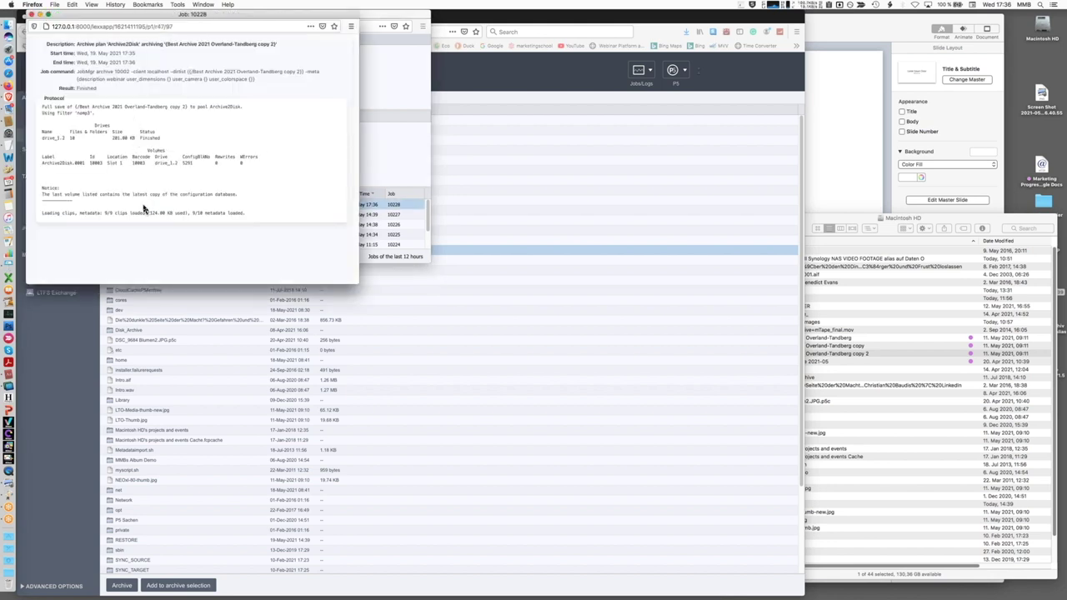
pyautogui.click(32, 17)
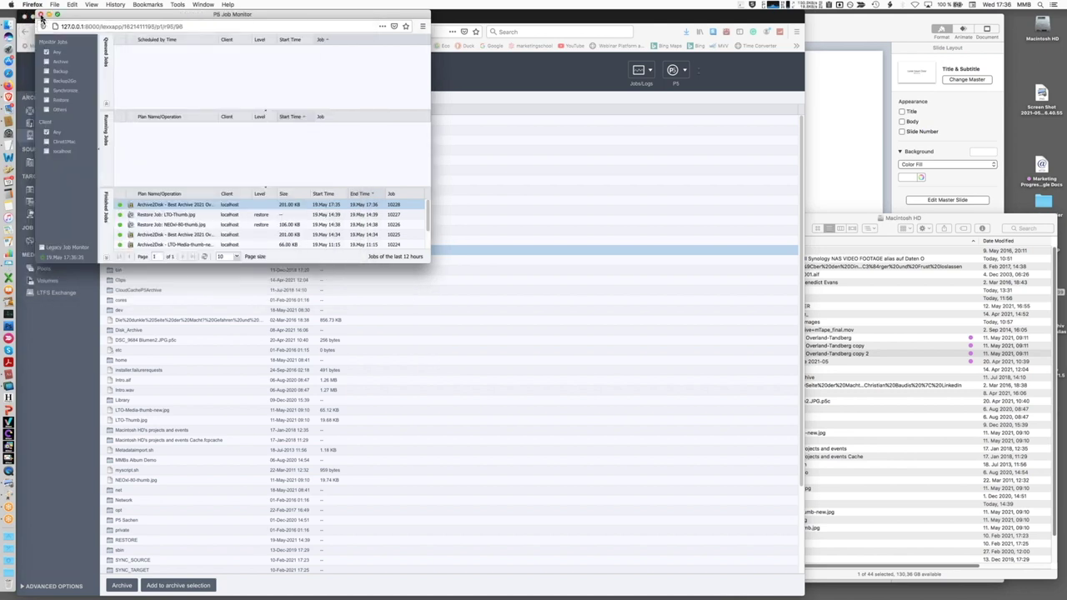
pyautogui.click(39, 16)
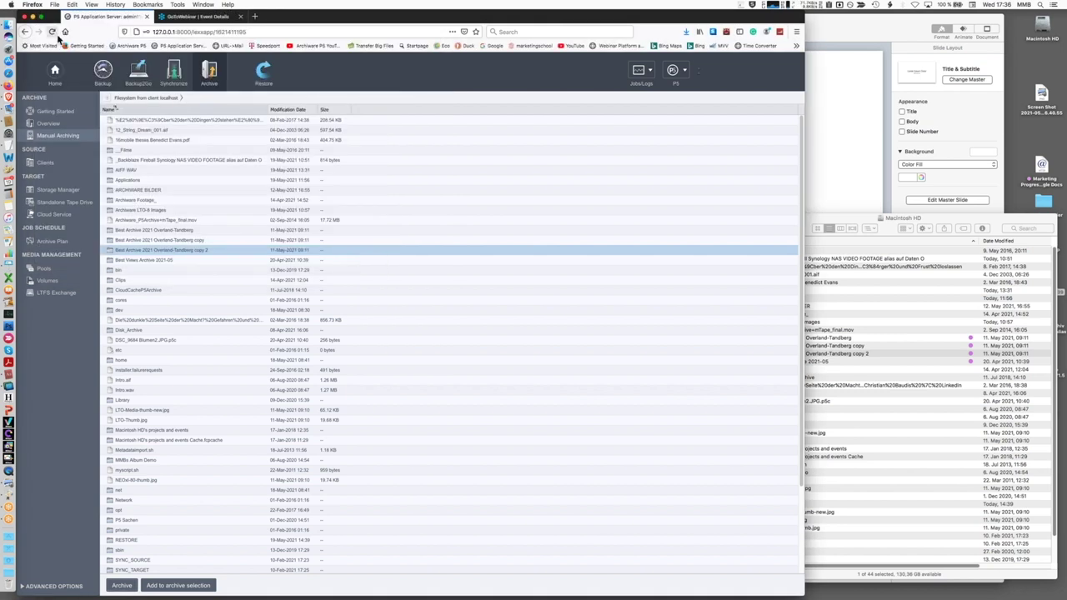
# In Restore, open the Default Archive with Gallery and Information shown and enter the copy 2 folder
pyautogui.click(263, 77)
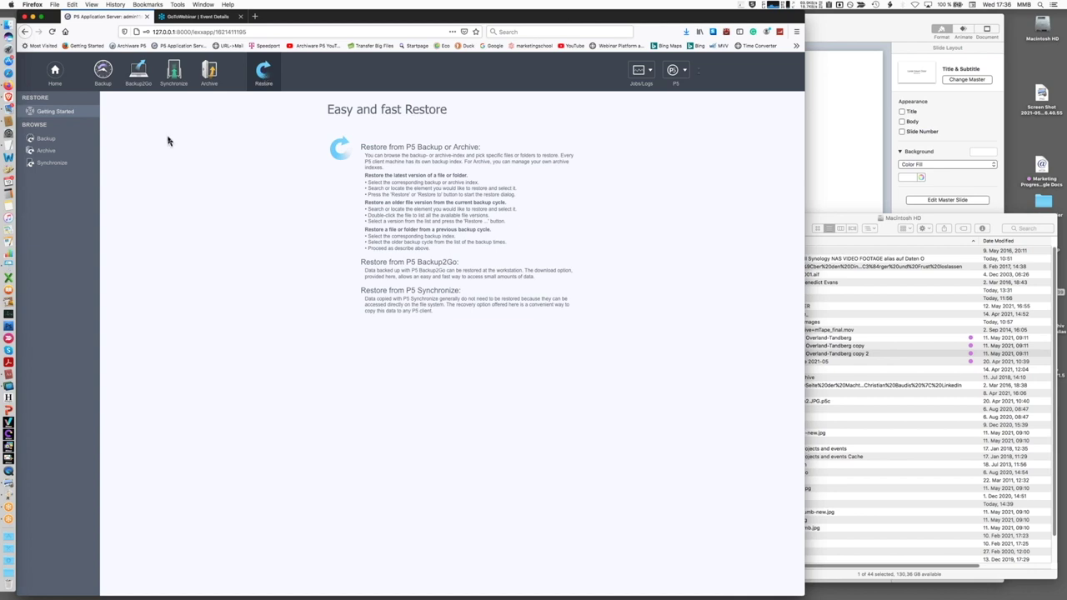
pyautogui.click(48, 153)
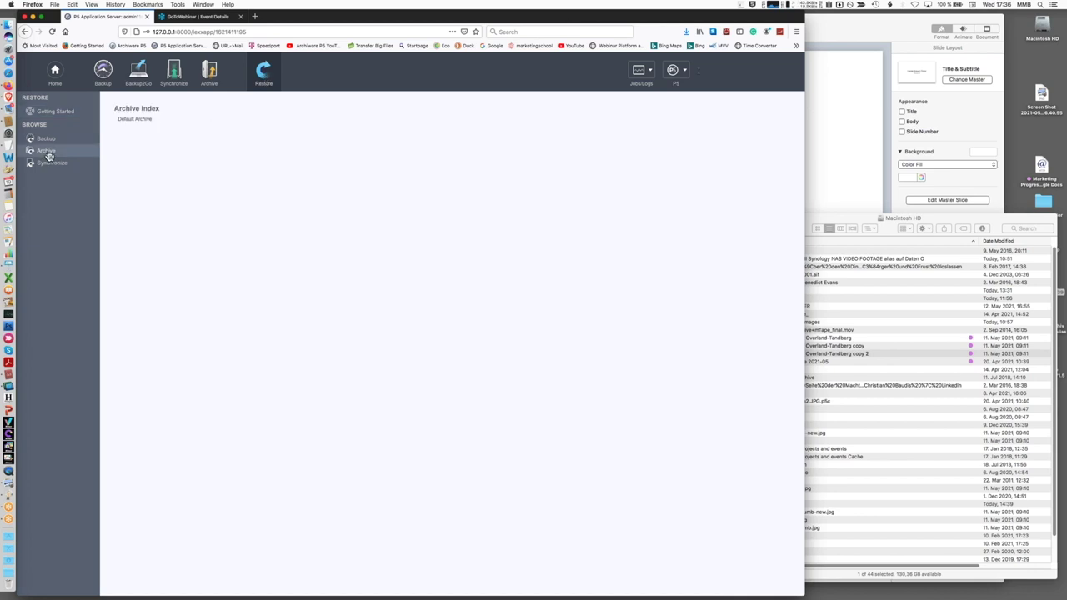
pyautogui.click(135, 121)
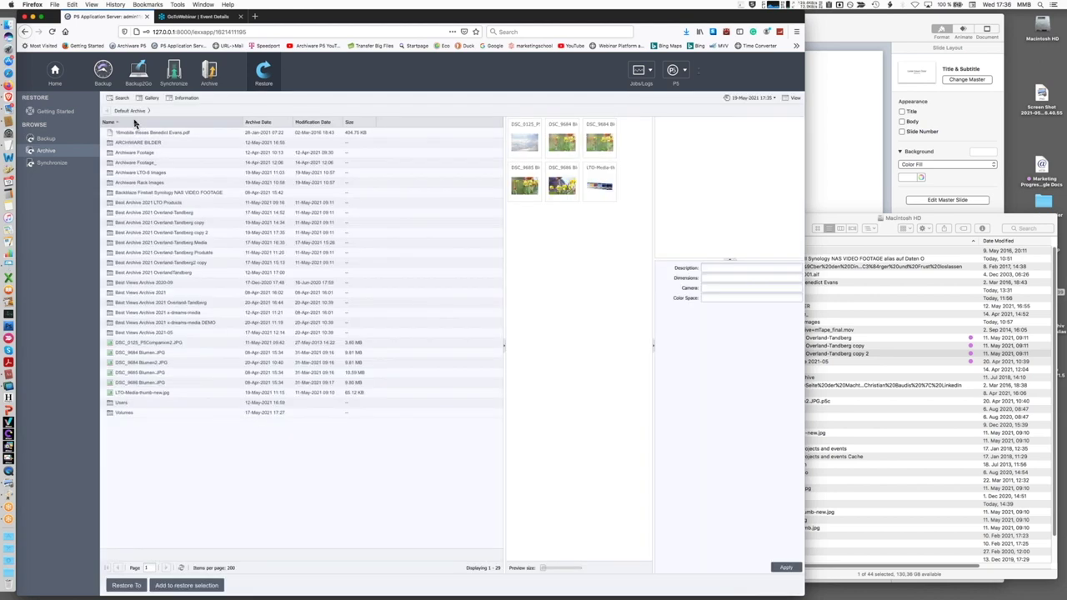
pyautogui.click(148, 98)
pyautogui.click(178, 101)
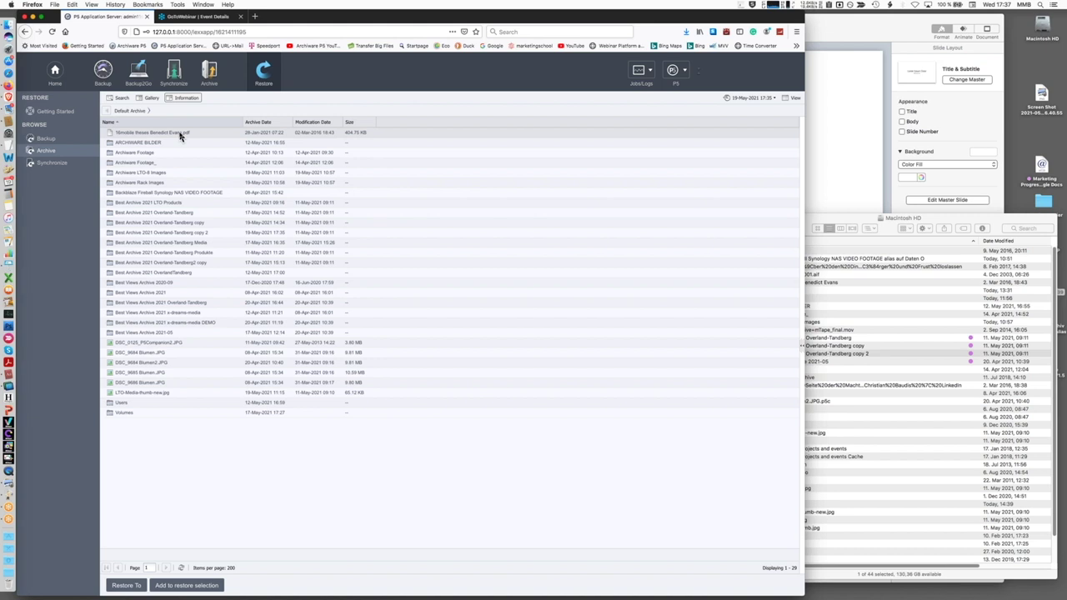
pyautogui.click(150, 98)
pyautogui.click(185, 97)
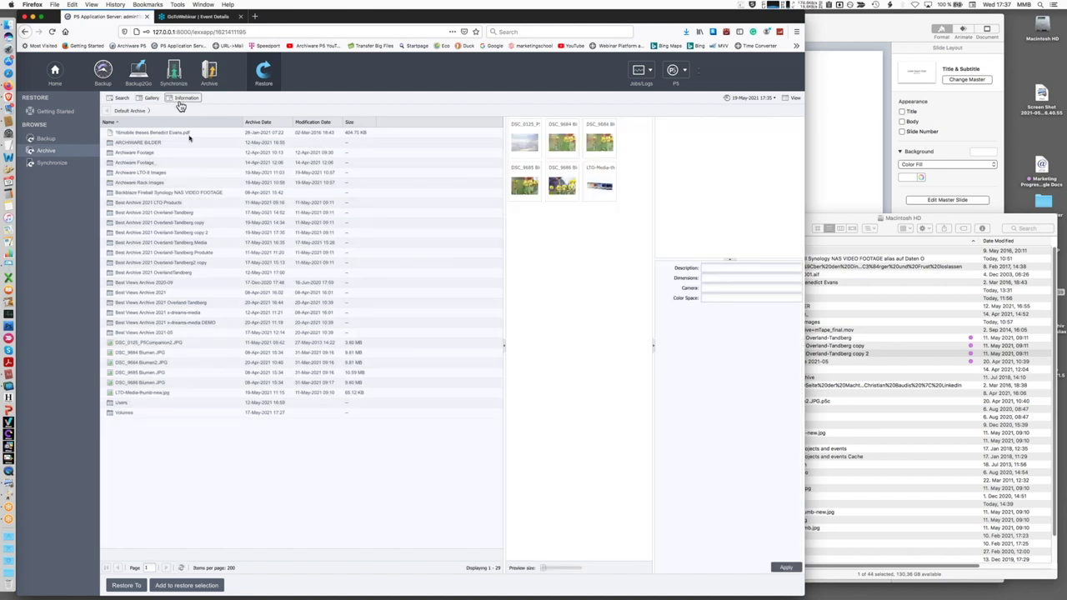
pyautogui.doubleClick(196, 234)
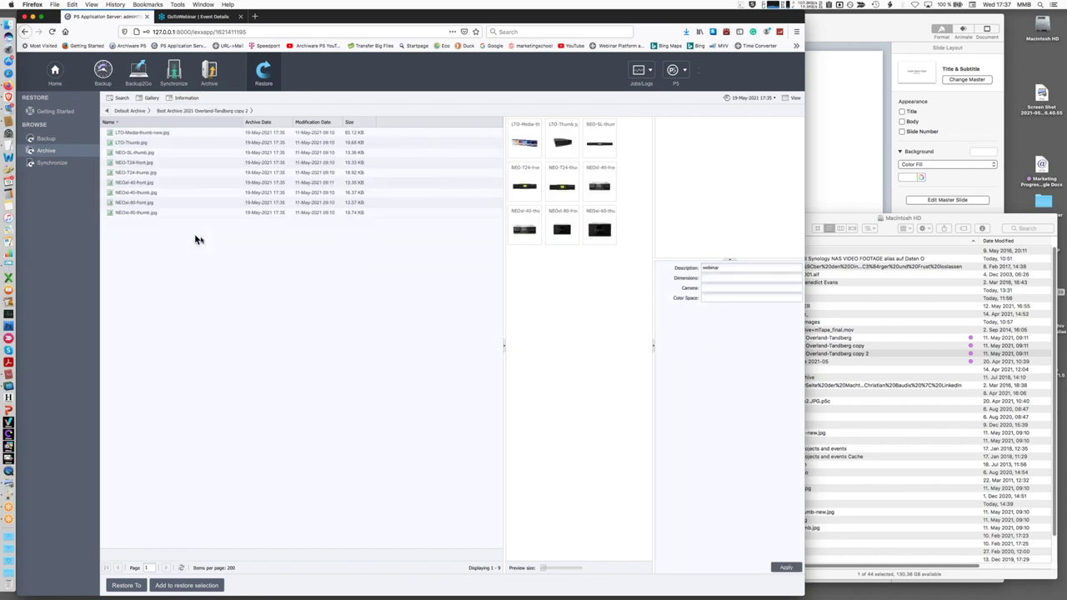
# Preview NEOxl-40-thumb, NEOxl-80-thumb, NEOxl-40-front, LTO-Thumb, LTO-Media-thumb-new and NEO-T24-front images
pyautogui.click(525, 230)
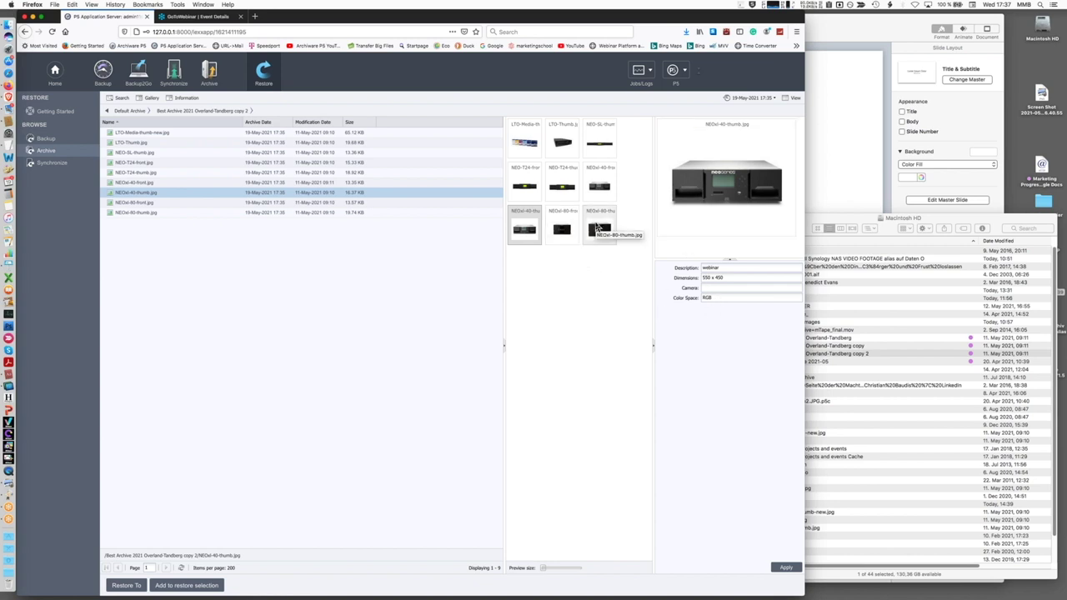
pyautogui.click(597, 227)
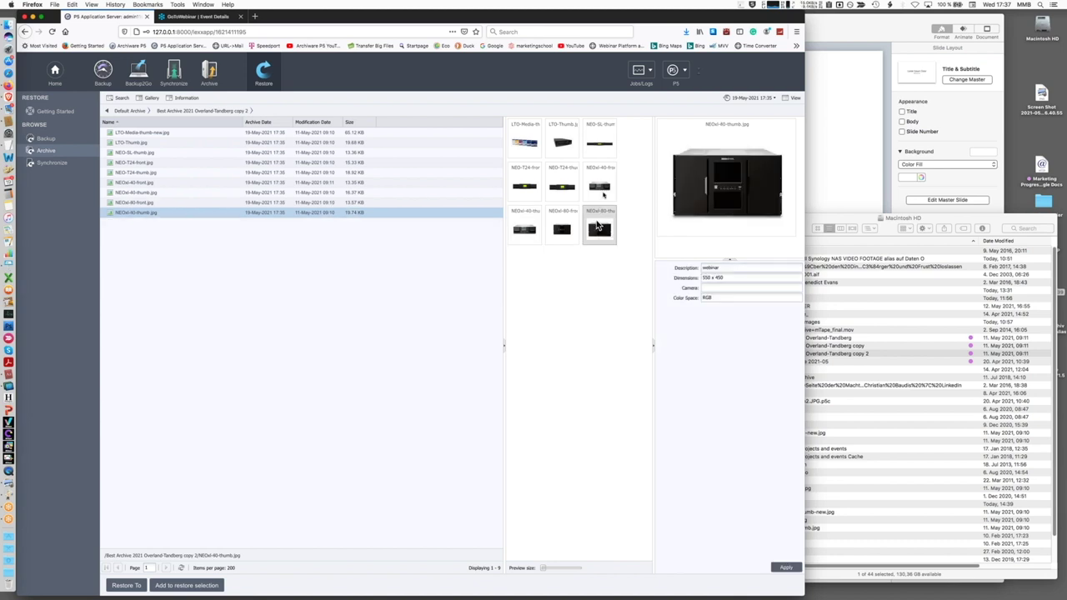
pyautogui.click(599, 185)
pyautogui.click(563, 147)
pyautogui.click(524, 142)
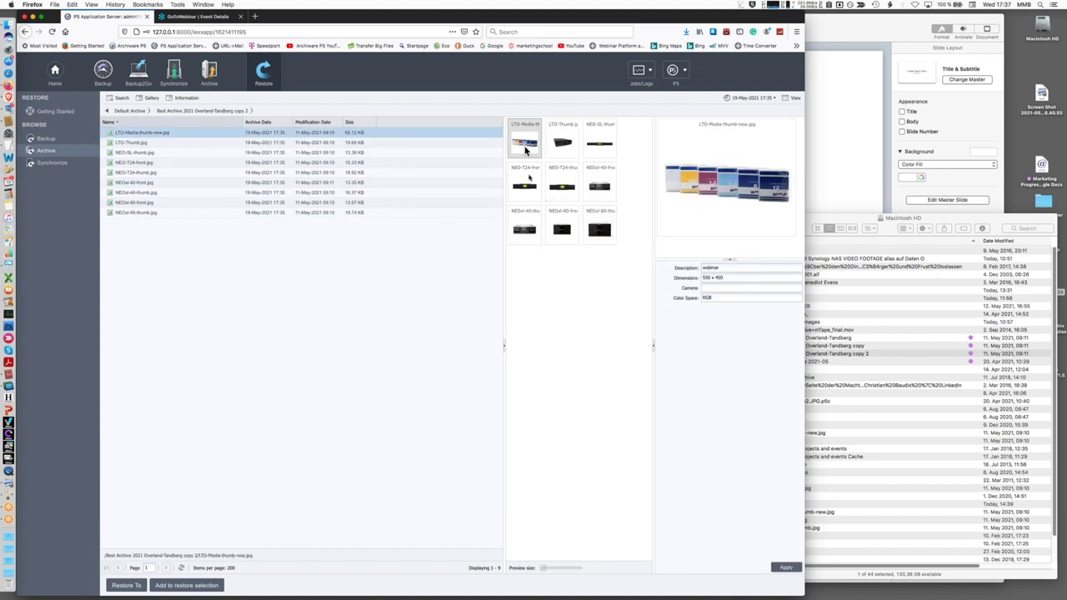
pyautogui.click(530, 186)
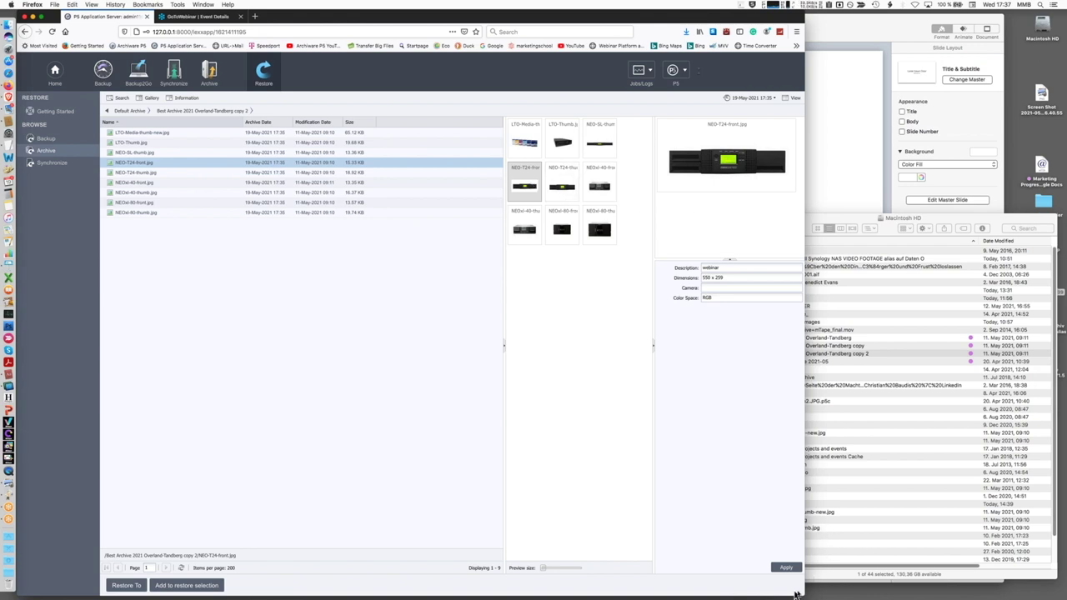
# Set the Camera metadata of NEO-T24-front.jpg to 'Sony' and apply it
pyautogui.moveTo(798, 591); pyautogui.dragTo(1034, 588)
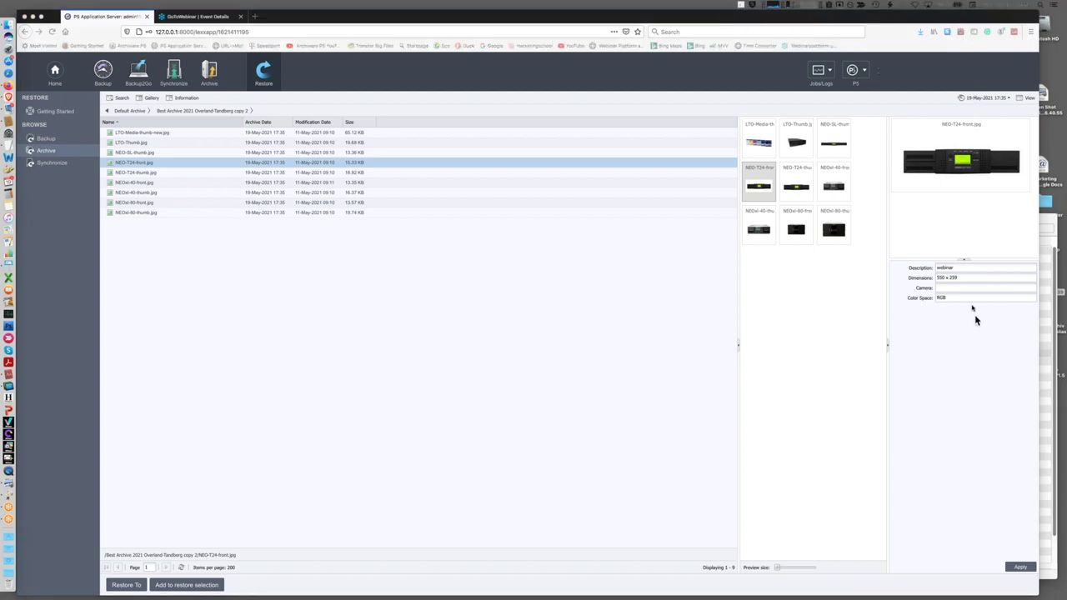
pyautogui.click(956, 292)
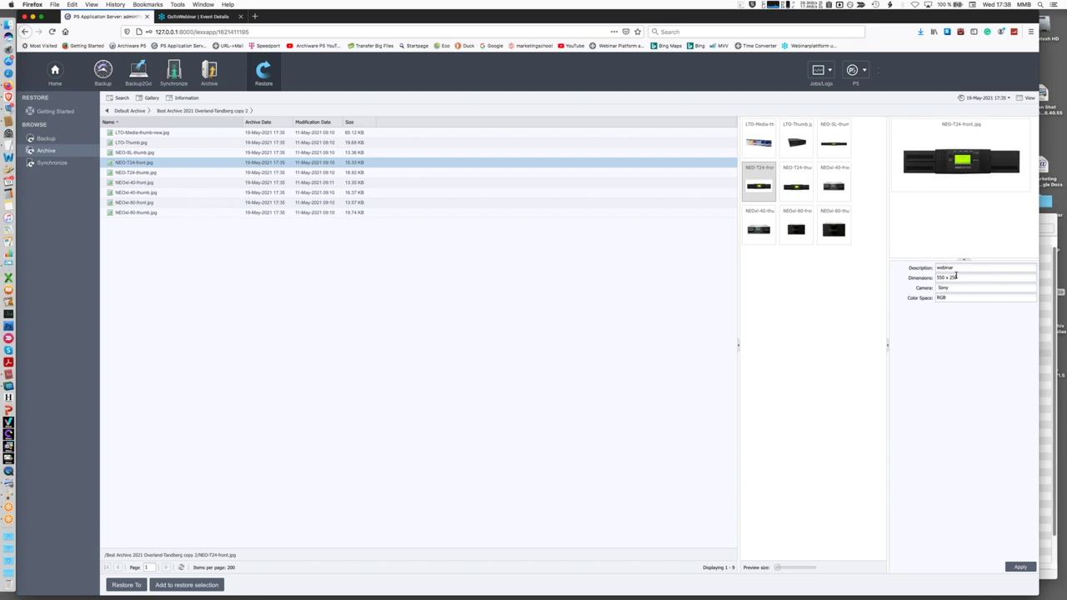
pyautogui.click(1019, 568)
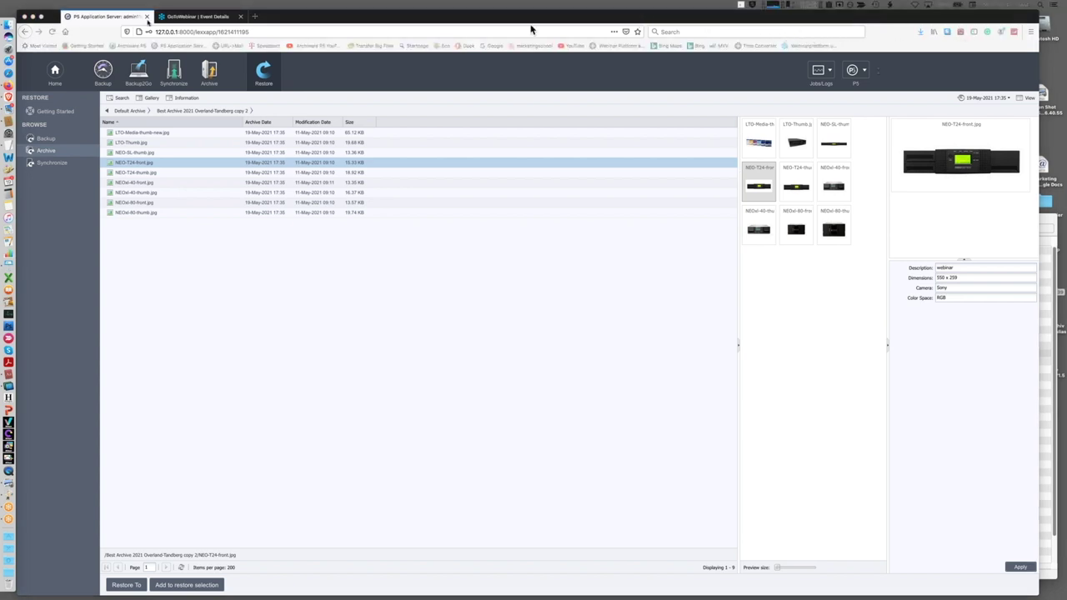
pyautogui.click(121, 99)
# Search the archive for Description starting with 'web' and Camera starting with 'Sony'
pyautogui.click(121, 98)
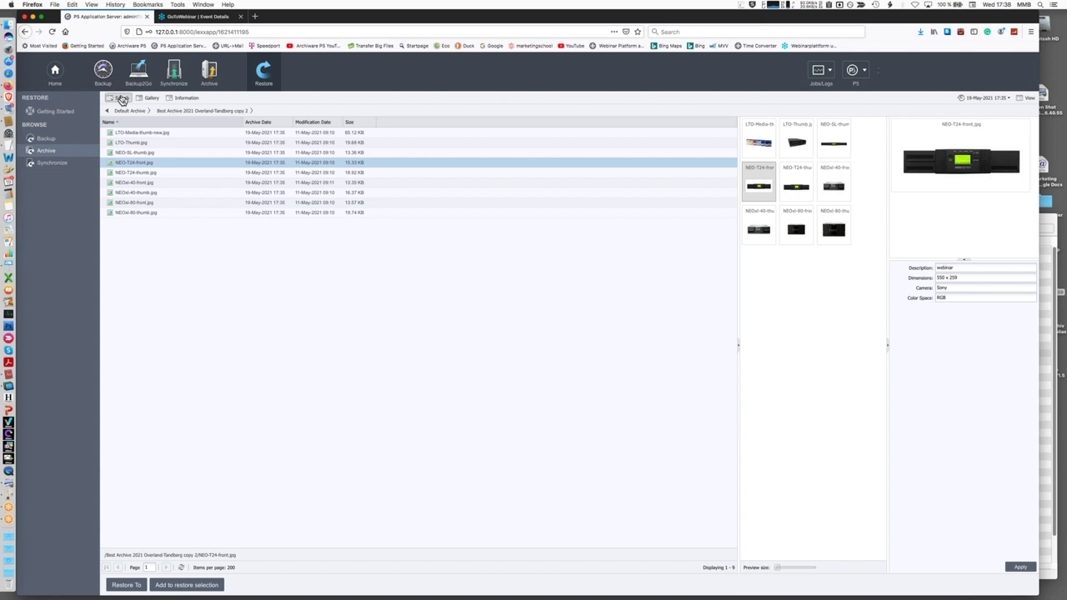
pyautogui.click(148, 123)
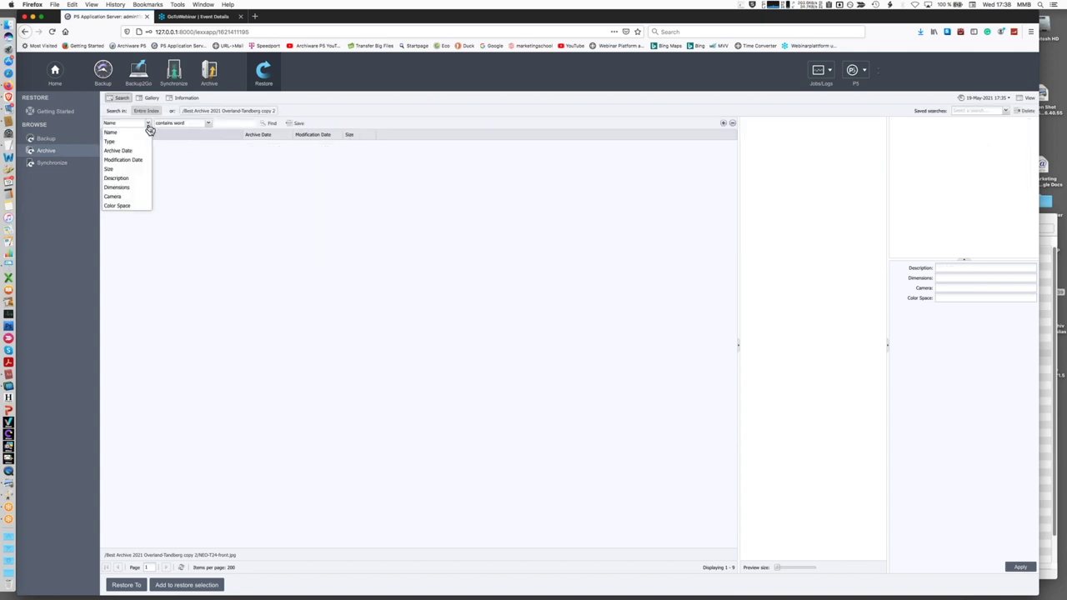
pyautogui.click(134, 179)
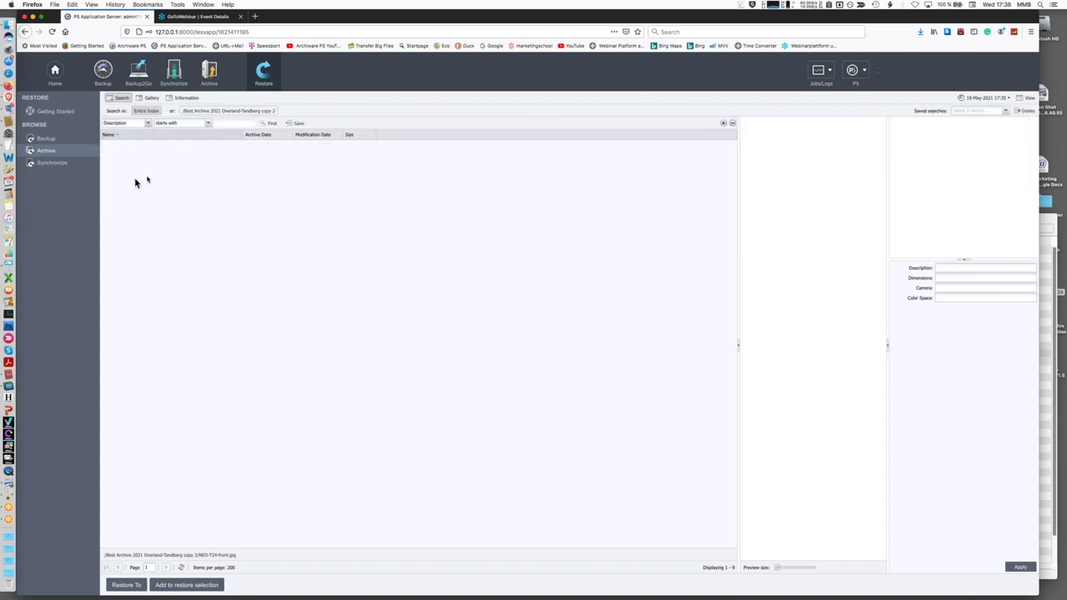
pyautogui.click(219, 124)
pyautogui.write('ent')
pyautogui.click(725, 125)
pyautogui.click(148, 136)
pyautogui.click(138, 209)
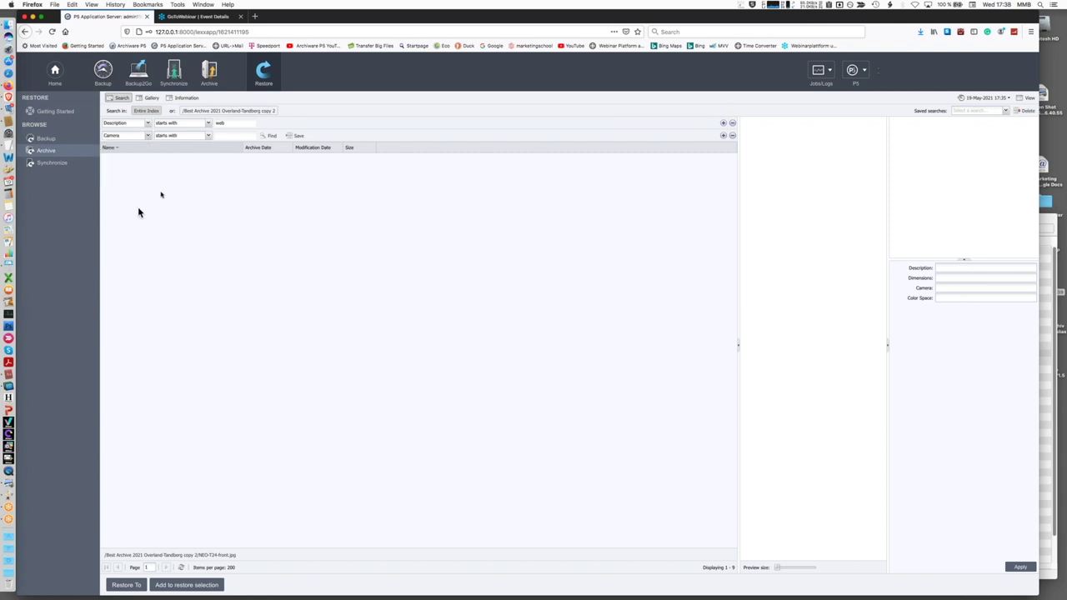
pyautogui.click(229, 137)
pyautogui.write('Sony')
pyautogui.click(270, 136)
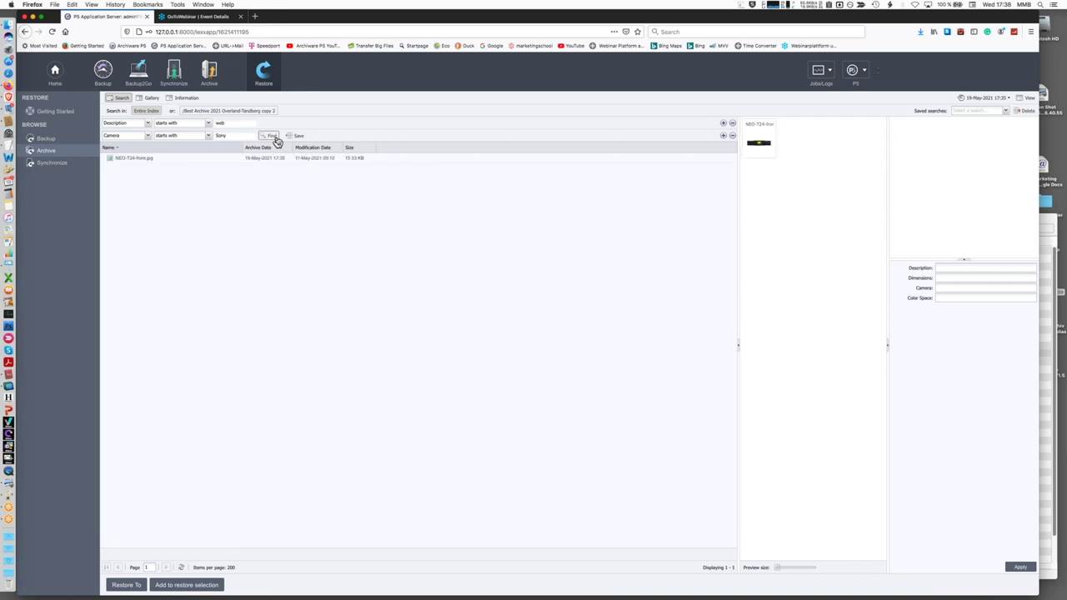
pyautogui.click(270, 158)
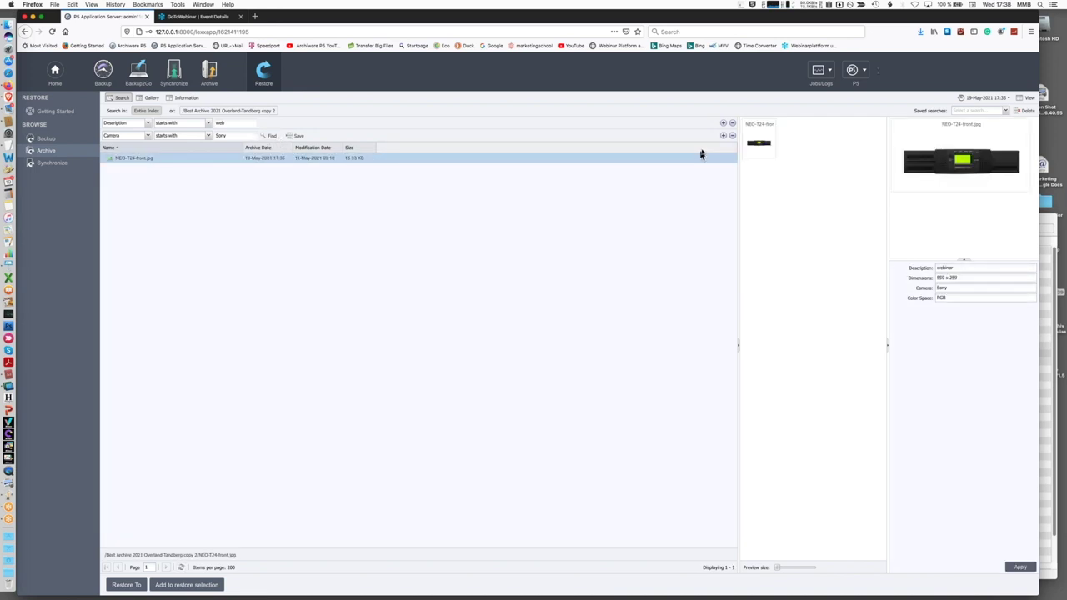
# Remove the extra and Camera search conditions and exit search to list all archived files
pyautogui.click(723, 136)
pyautogui.click(724, 136)
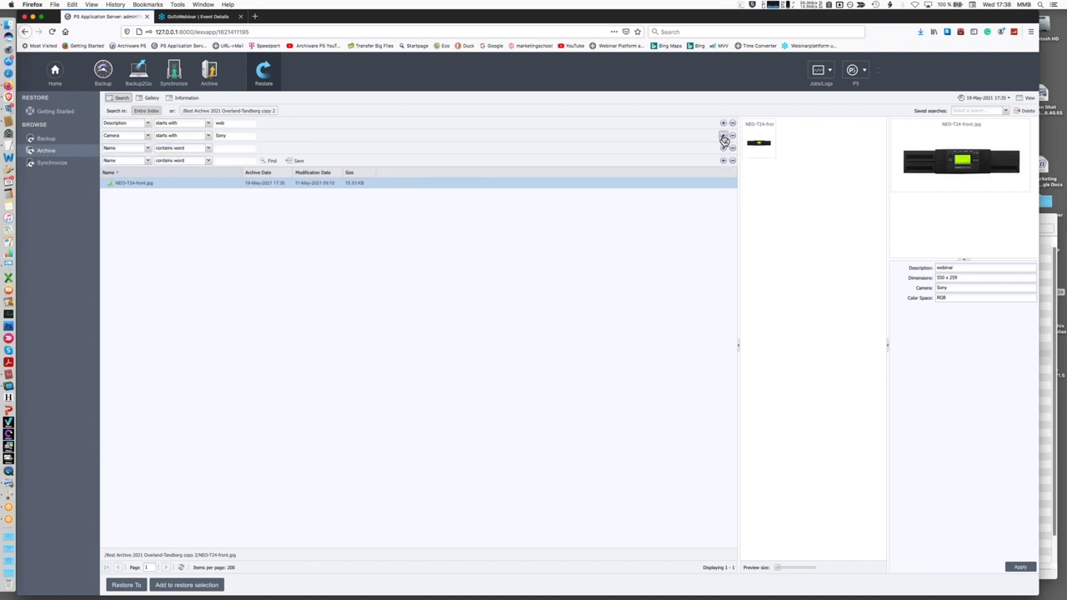
pyautogui.click(723, 136)
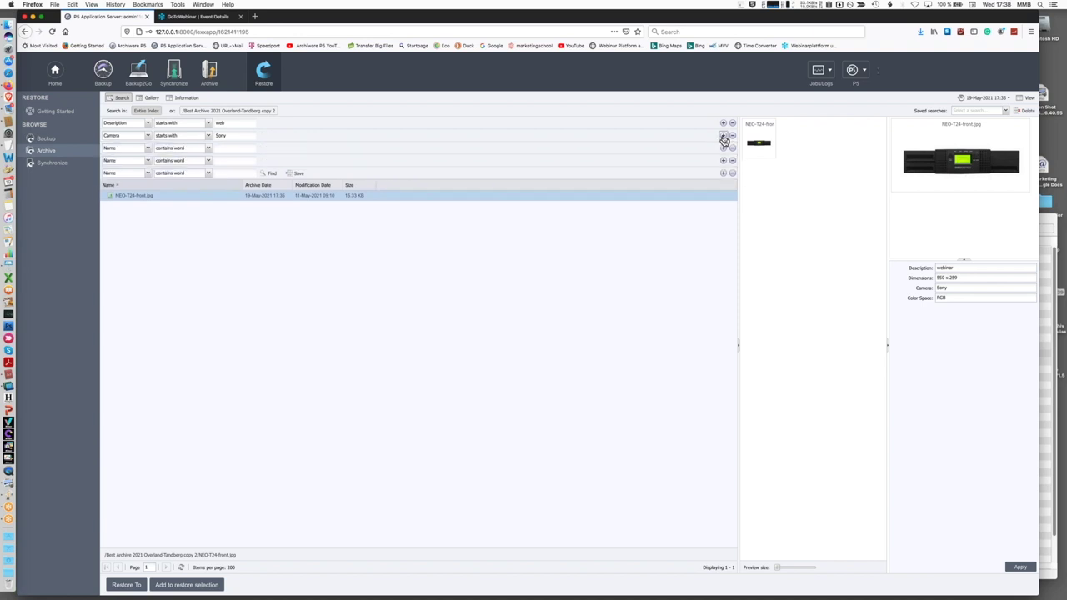
pyautogui.click(147, 149)
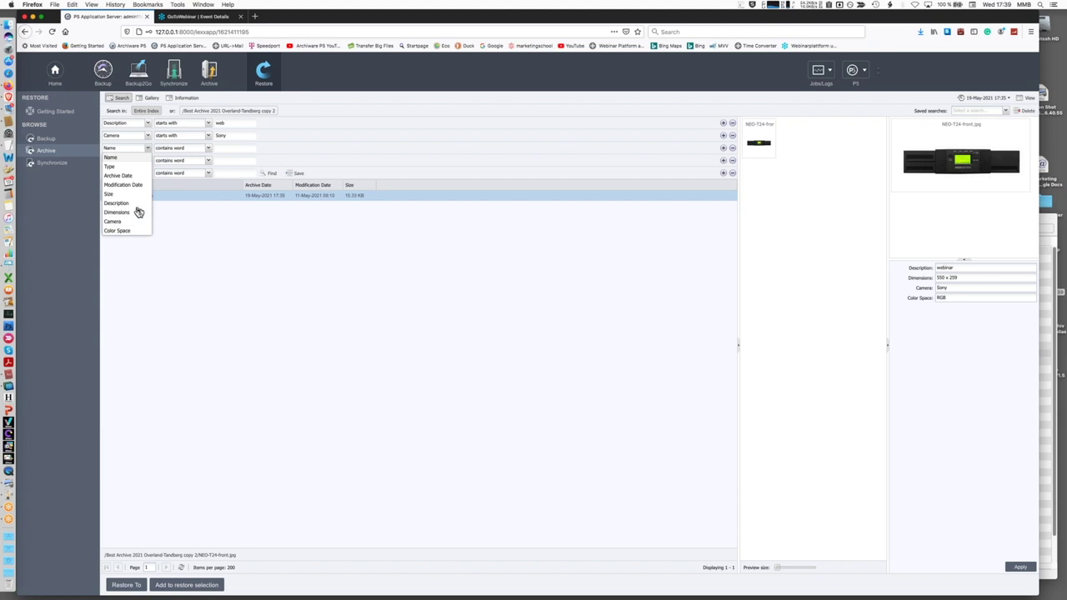
pyautogui.click(733, 173)
pyautogui.click(733, 160)
pyautogui.click(732, 148)
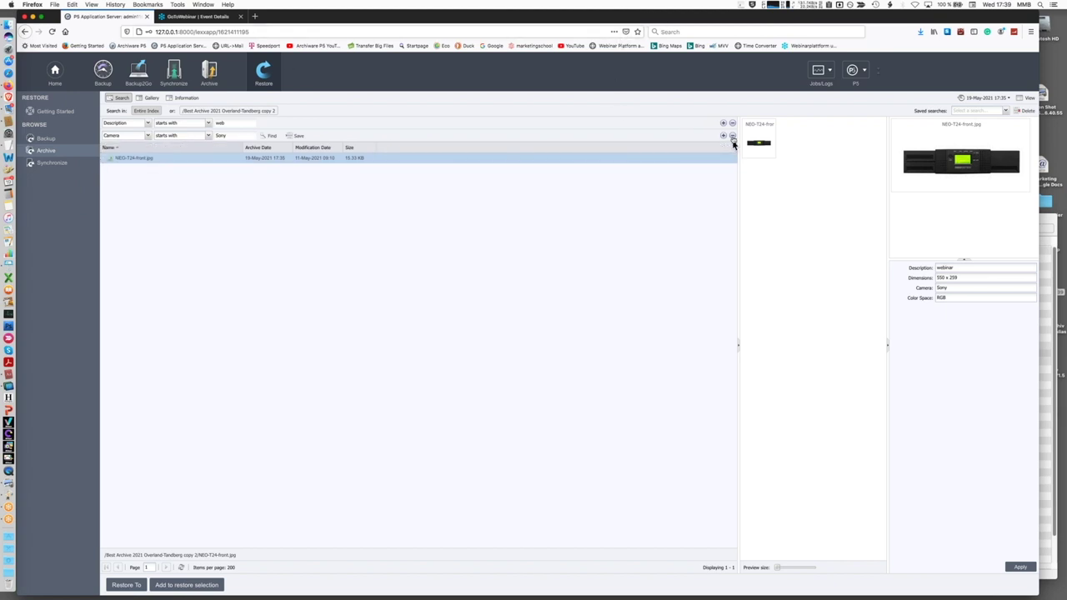
pyautogui.click(732, 135)
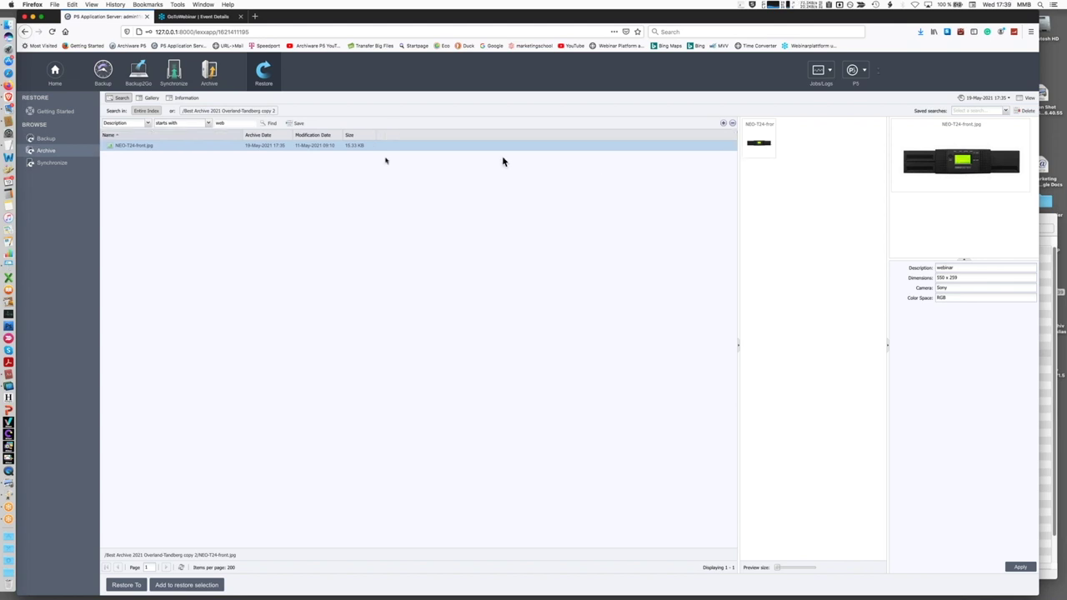
pyautogui.click(123, 98)
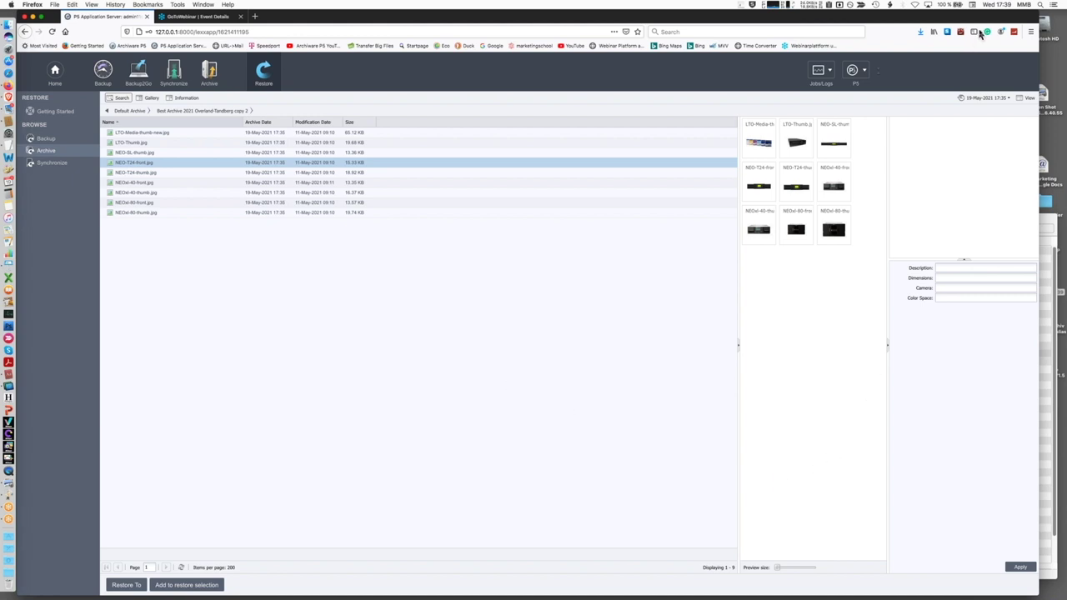
# In Finder, open the RESTORE folder and delete all three jpg files inside it
pyautogui.click(1041, 225)
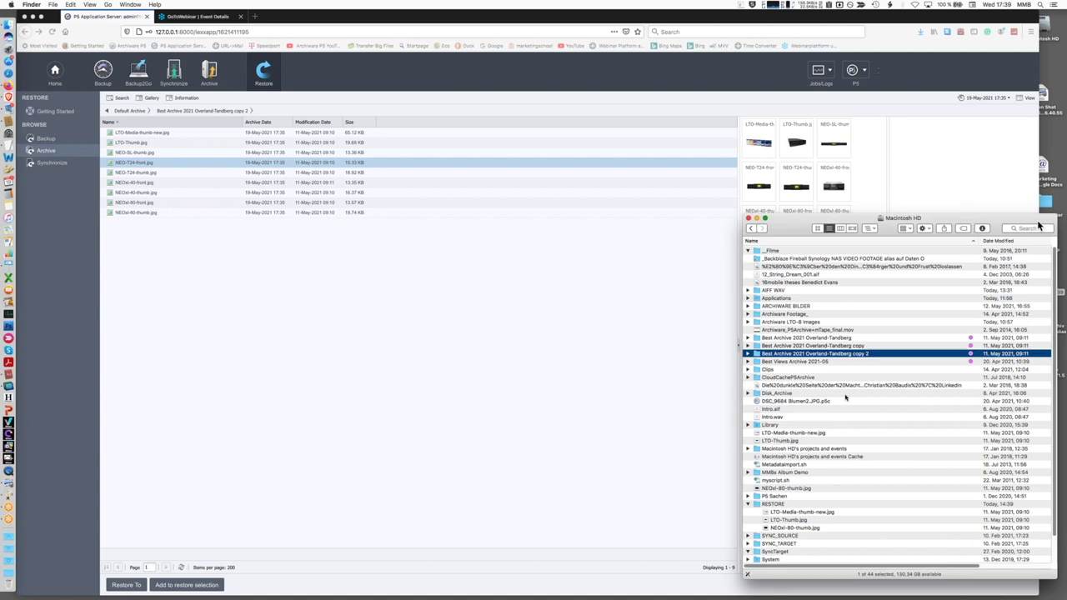
pyautogui.doubleClick(757, 505)
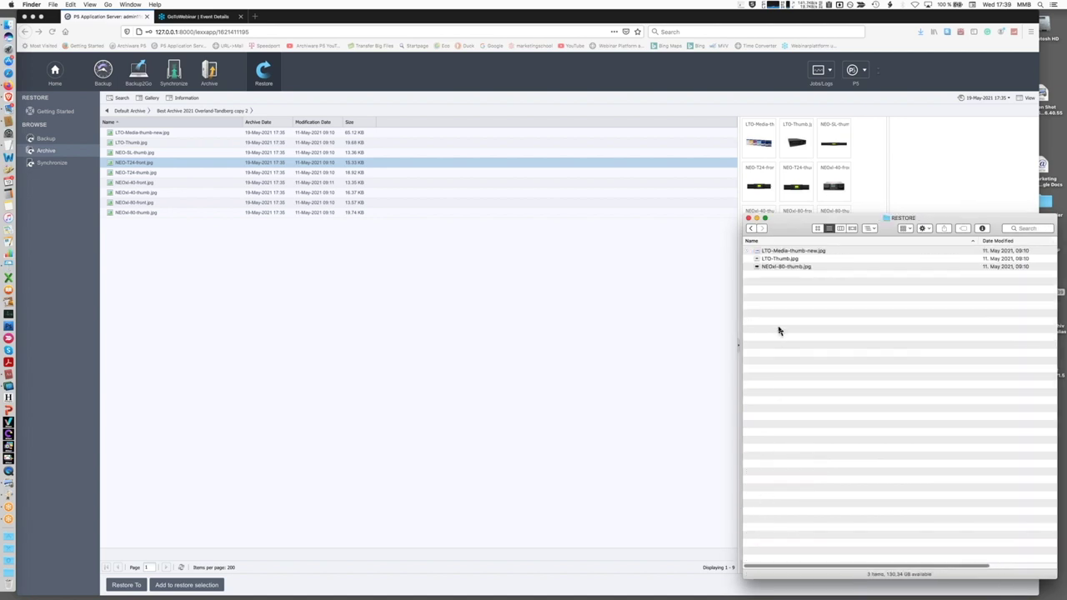
pyautogui.press('super+a')
pyautogui.press('super+BackSpace')
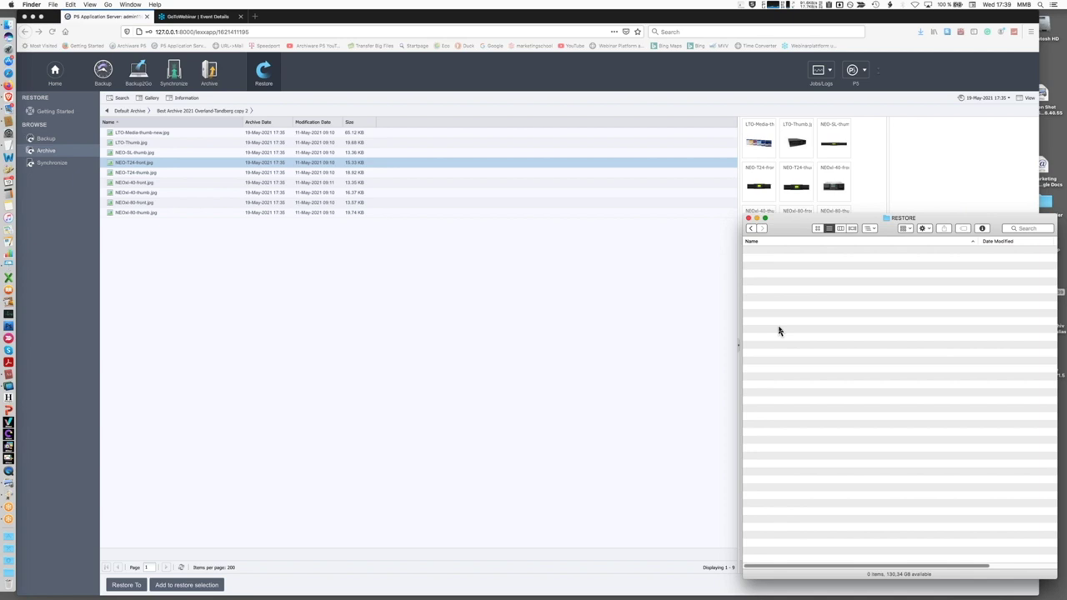
pyautogui.moveTo(781, 229); pyautogui.dragTo(897, 275)
# Add NEOxl-80-thumb.jpg, NEOxl-80-front.jpg and LTO-Media-thumb-new.jpg from the gallery to the restore selection, one at a time
pyautogui.click(800, 280)
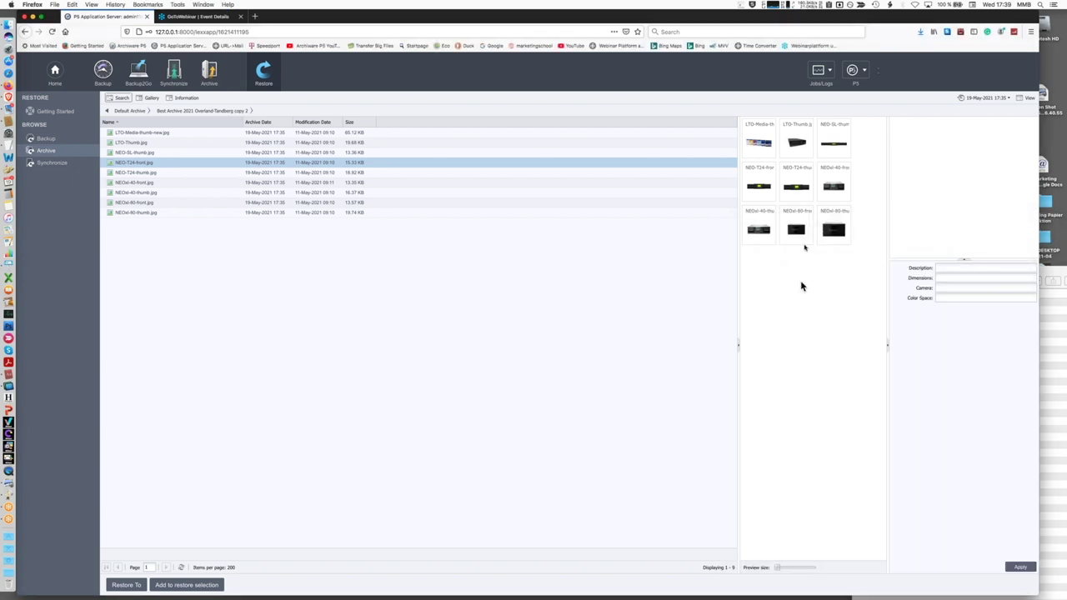
pyautogui.click(828, 234)
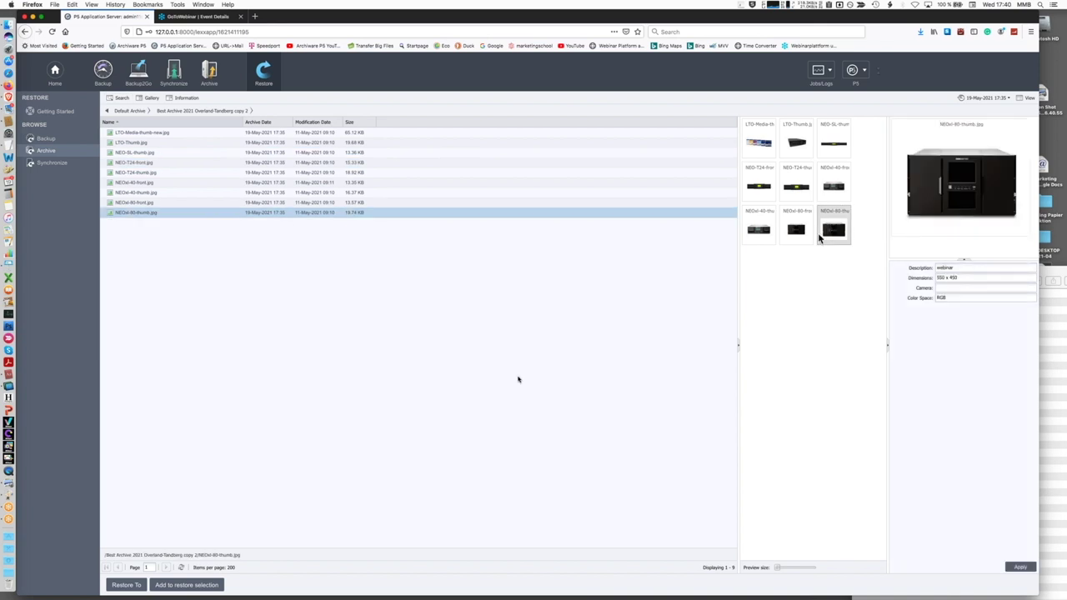
pyautogui.click(204, 584)
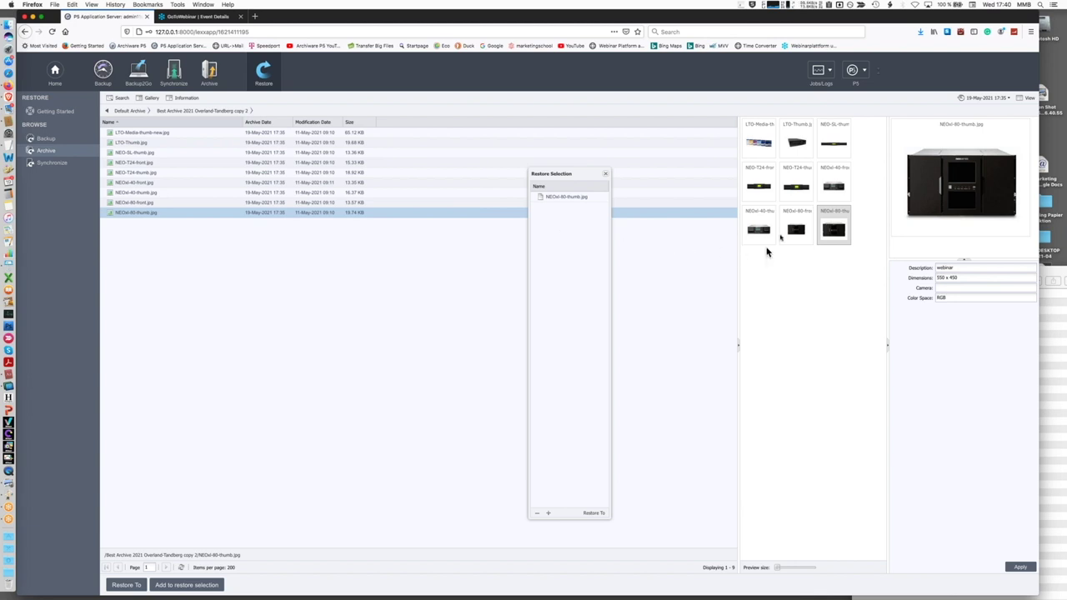
pyautogui.click(796, 231)
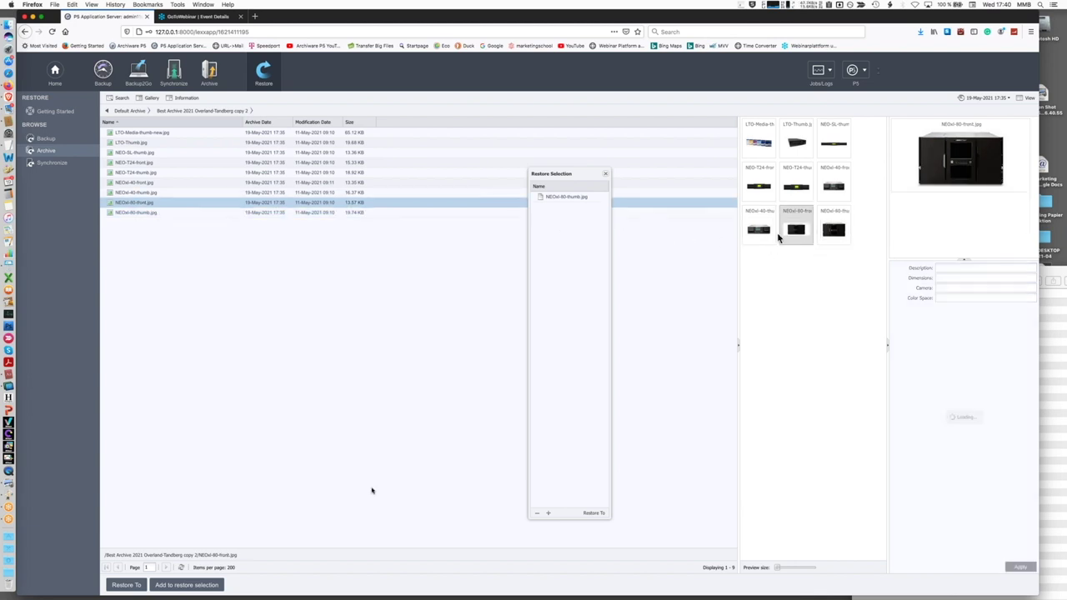
pyautogui.click(200, 586)
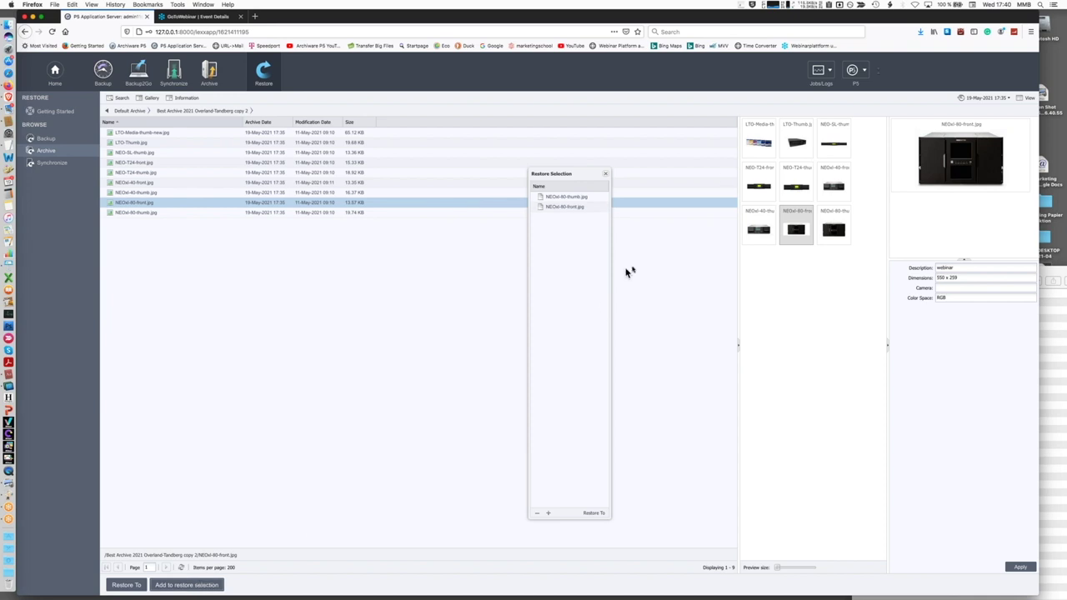
pyautogui.click(764, 147)
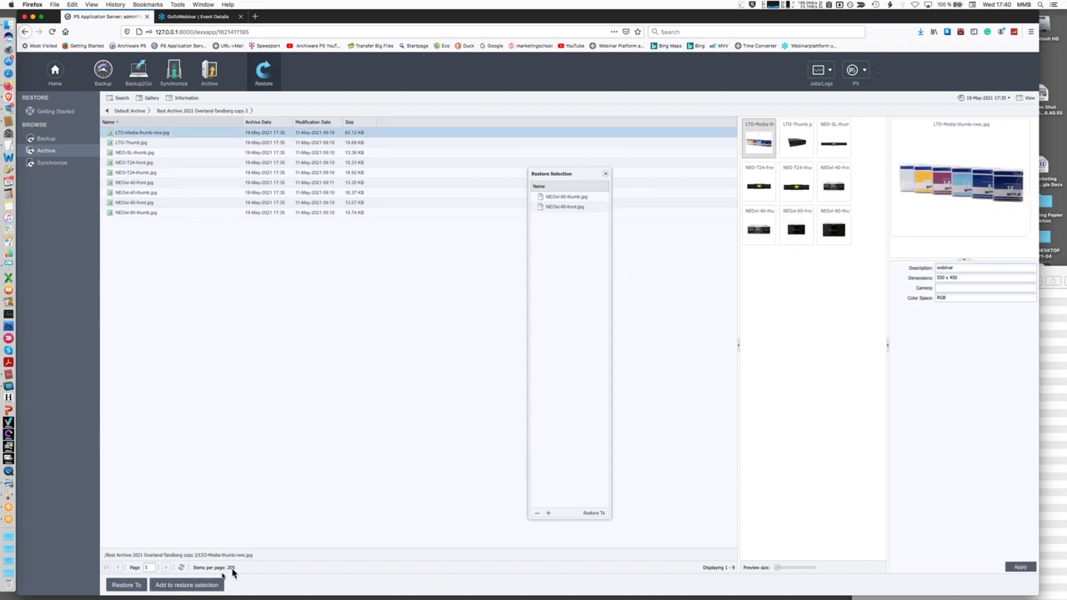
pyautogui.click(205, 588)
# Restore the three selected files to the RESTORE folder on localhost and reach the Restore Commit summary
pyautogui.click(594, 514)
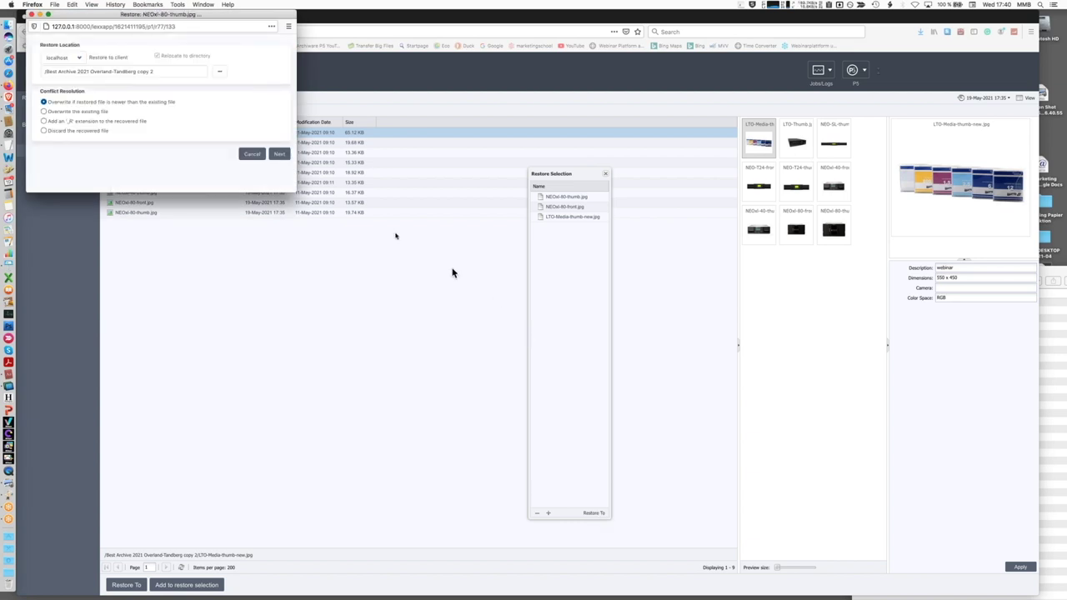
pyautogui.click(220, 75)
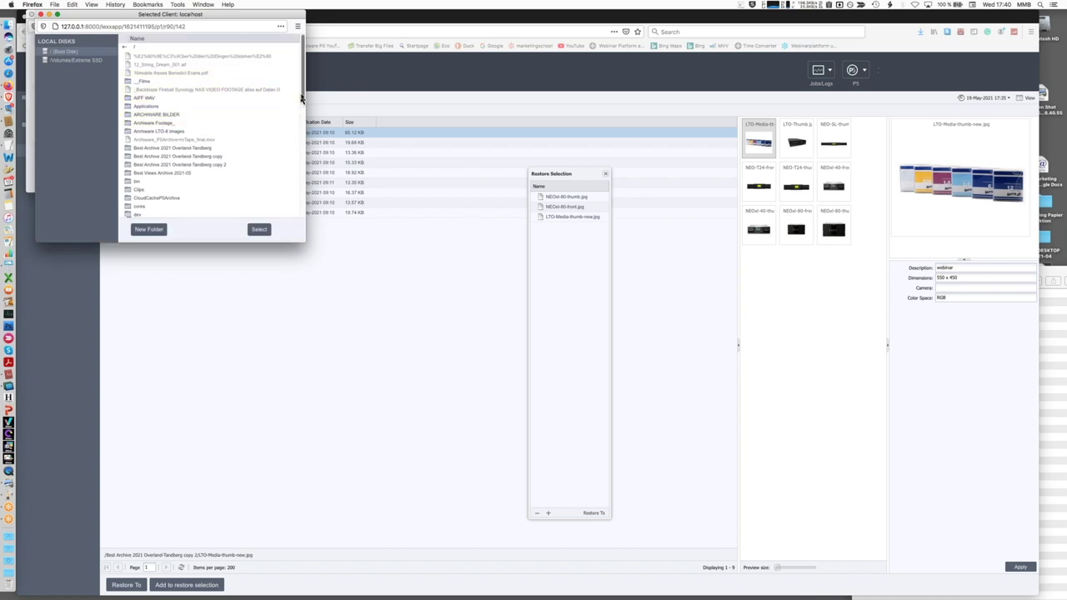
pyautogui.moveTo(298, 100); pyautogui.dragTo(304, 208)
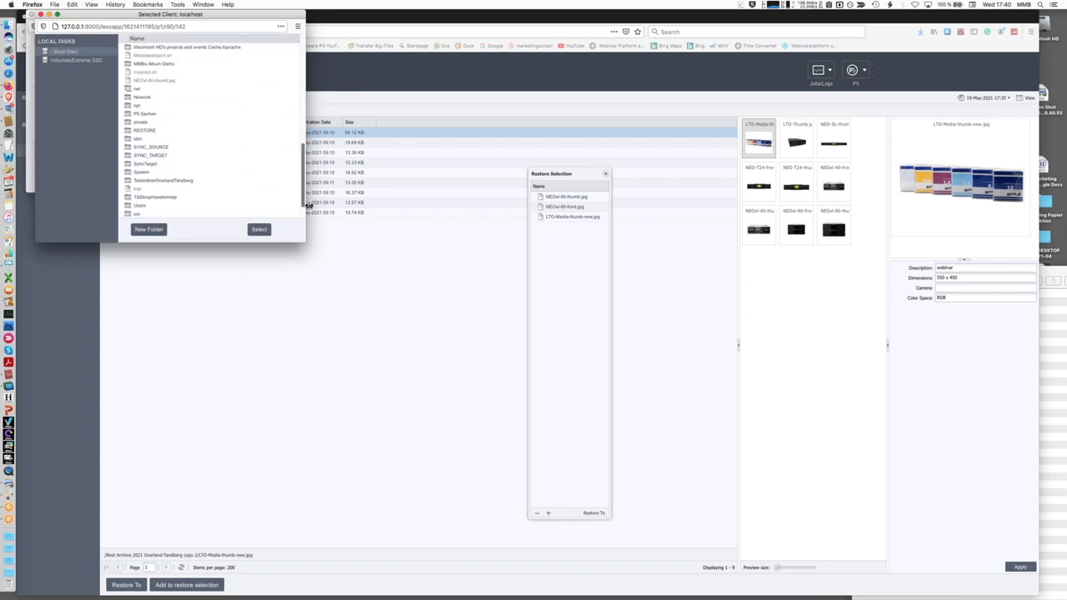
pyautogui.doubleClick(130, 123)
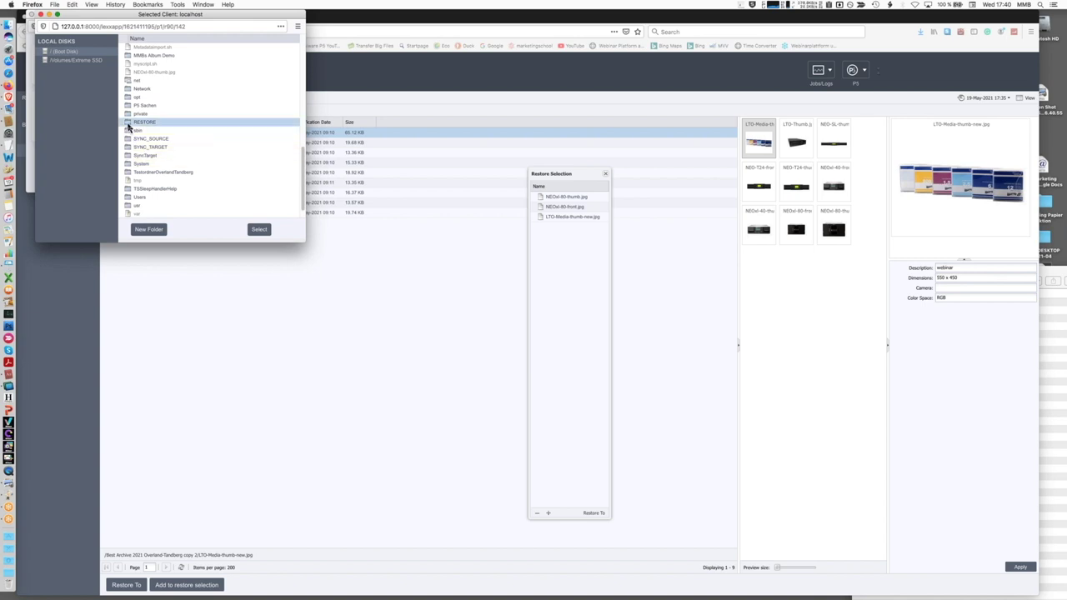
pyautogui.click(147, 46)
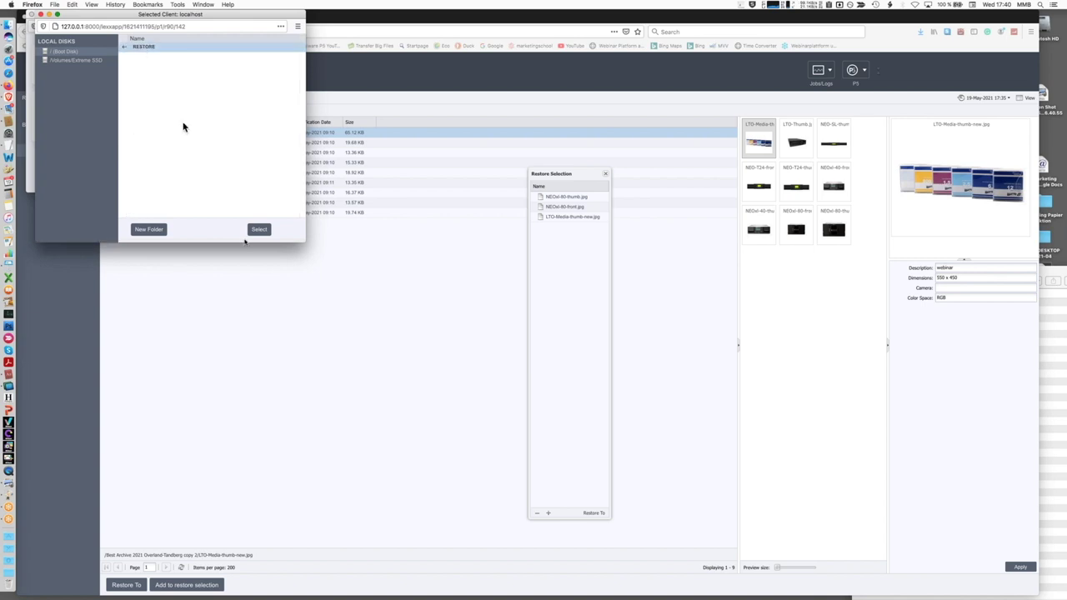
pyautogui.click(258, 230)
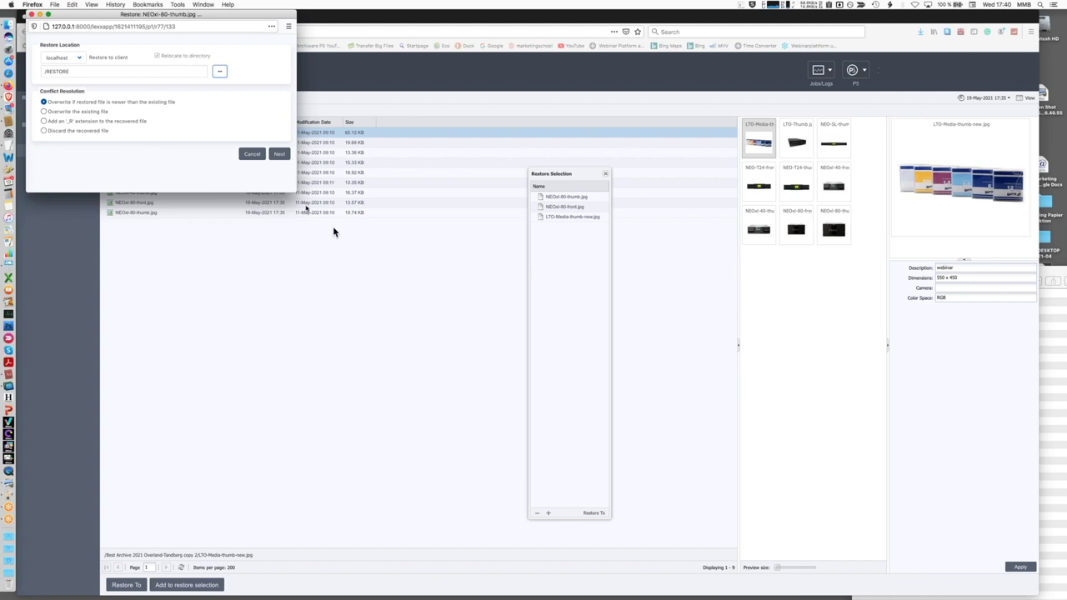
pyautogui.click(279, 155)
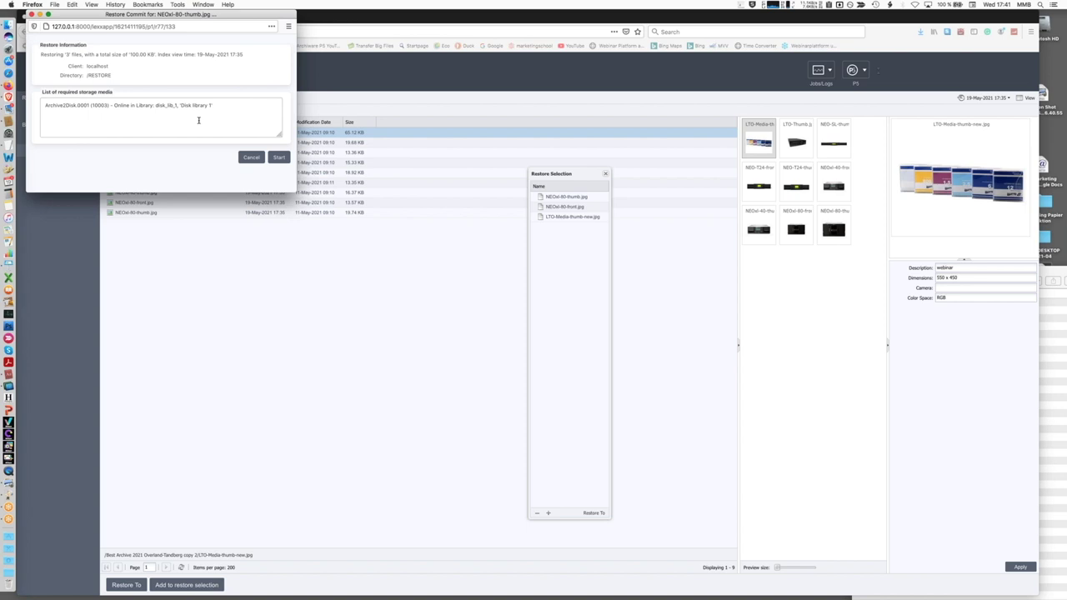
# Start the 100.00 KB restore into /RESTORE and follow job 10229 in the job monitor
pyautogui.click(280, 157)
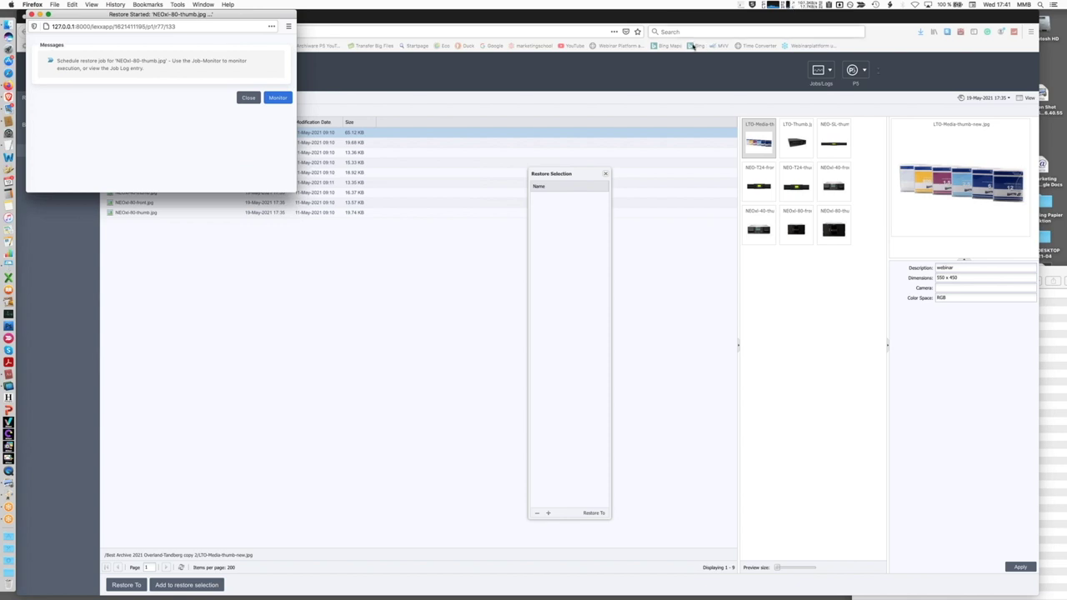
pyautogui.click(278, 98)
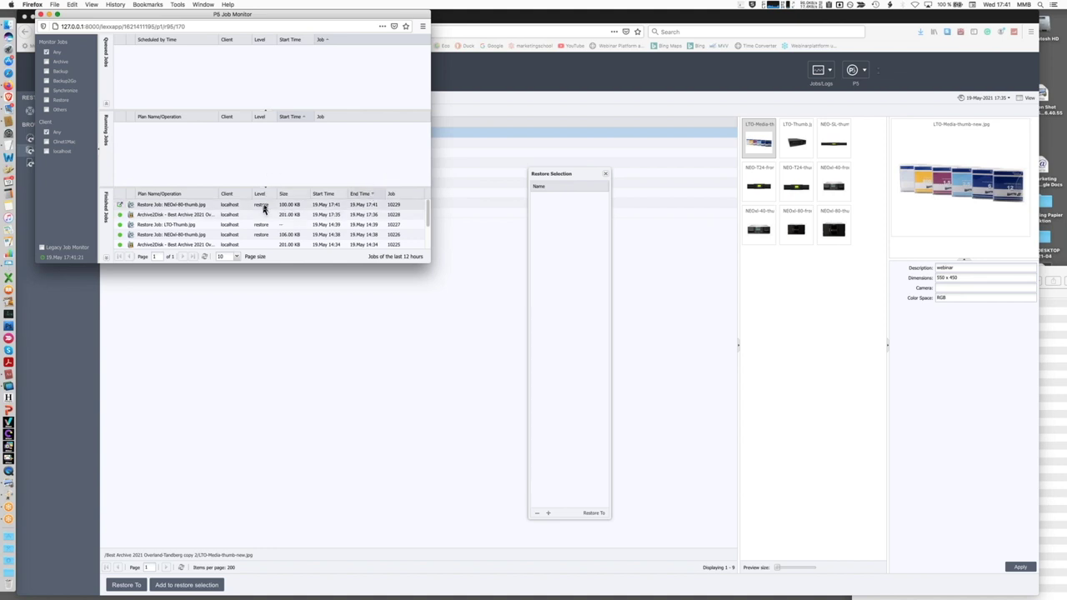
# Quick Look LTO-Media-thumb-new.jpg and the next restored image in RESTORE, then return to P5
pyautogui.click(1049, 323)
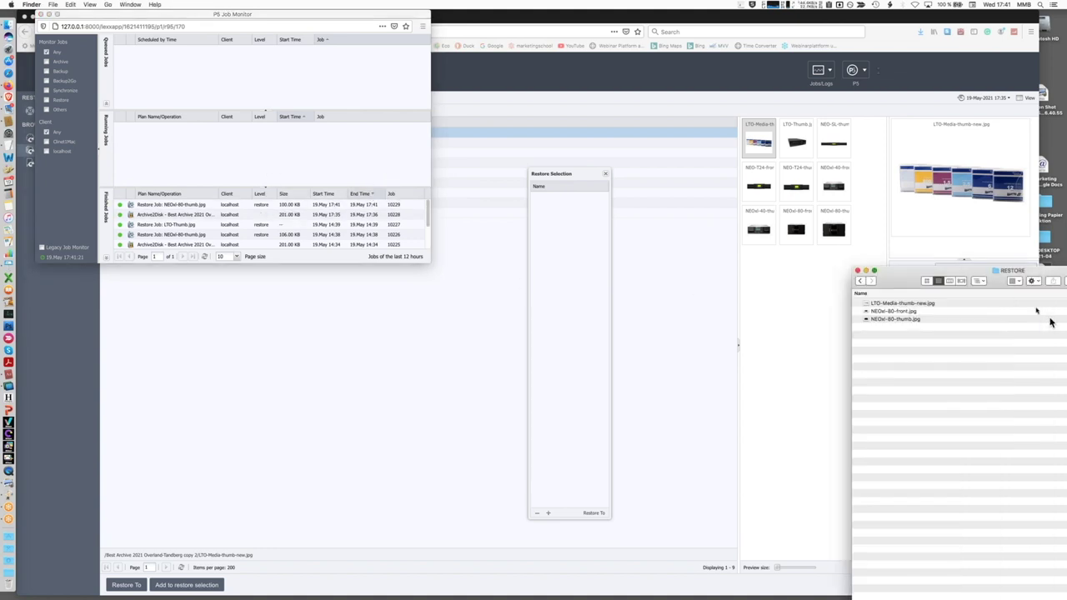
pyautogui.moveTo(1010, 280); pyautogui.dragTo(846, 279)
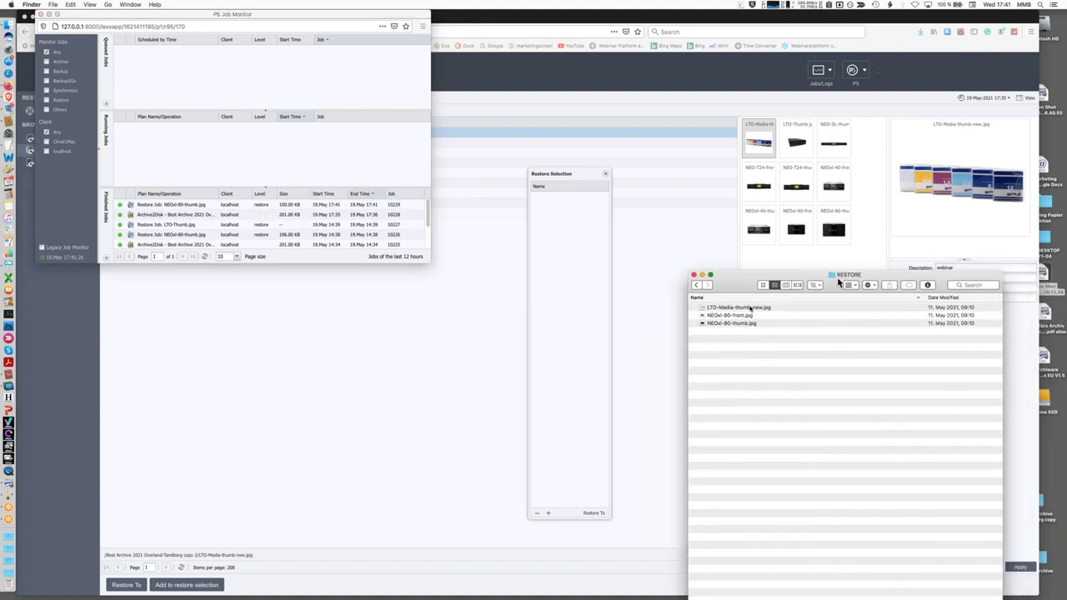
pyautogui.click(700, 309)
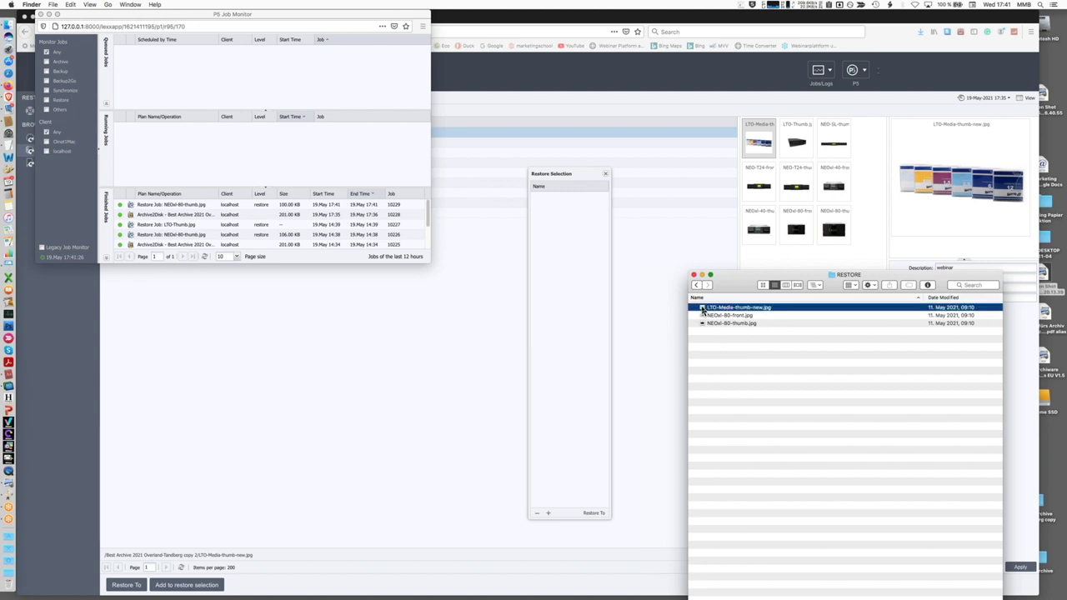
pyautogui.press('space')
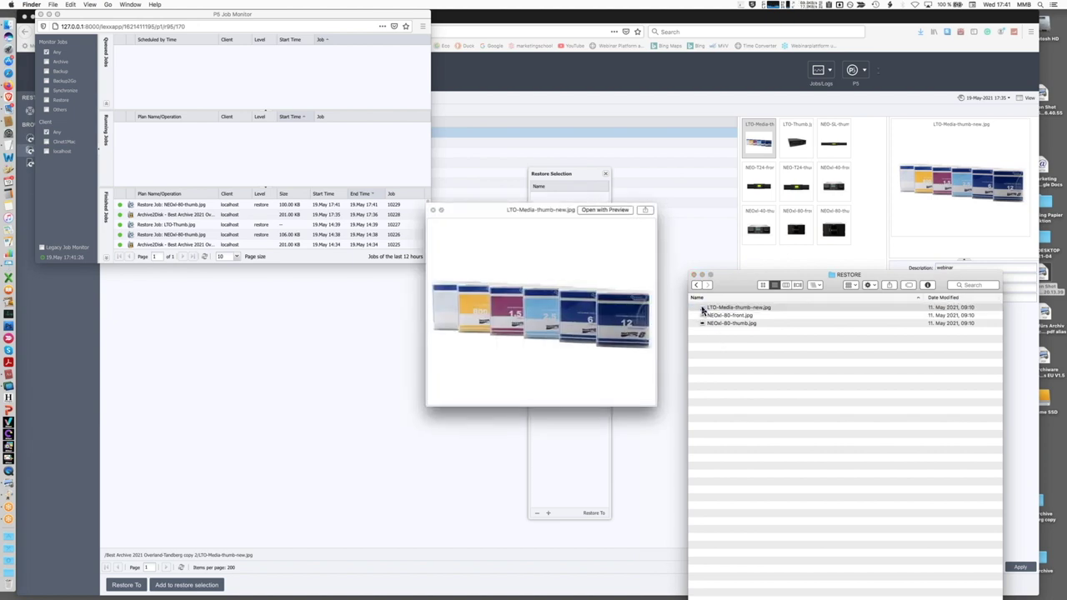
pyautogui.press('Down')
pyautogui.press('Down')
pyautogui.press('space')
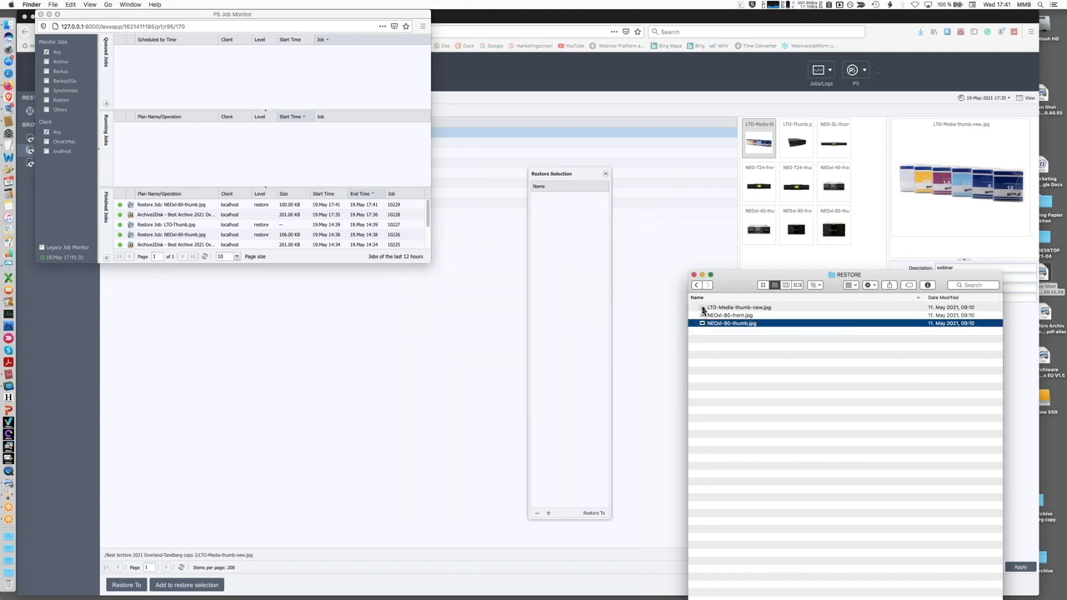
pyautogui.moveTo(736, 287); pyautogui.dragTo(916, 287)
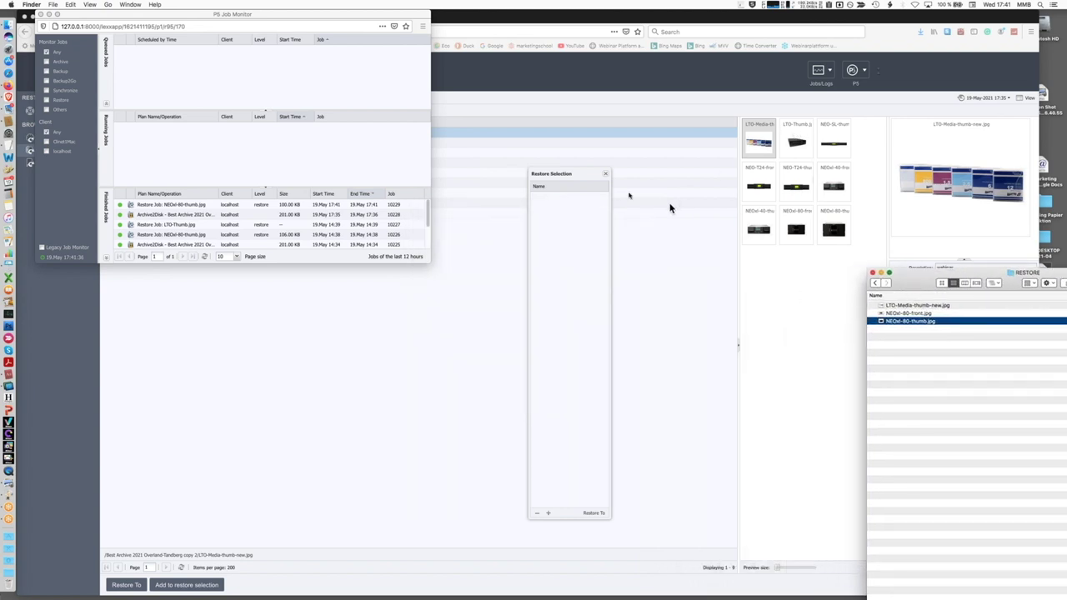
pyautogui.click(607, 178)
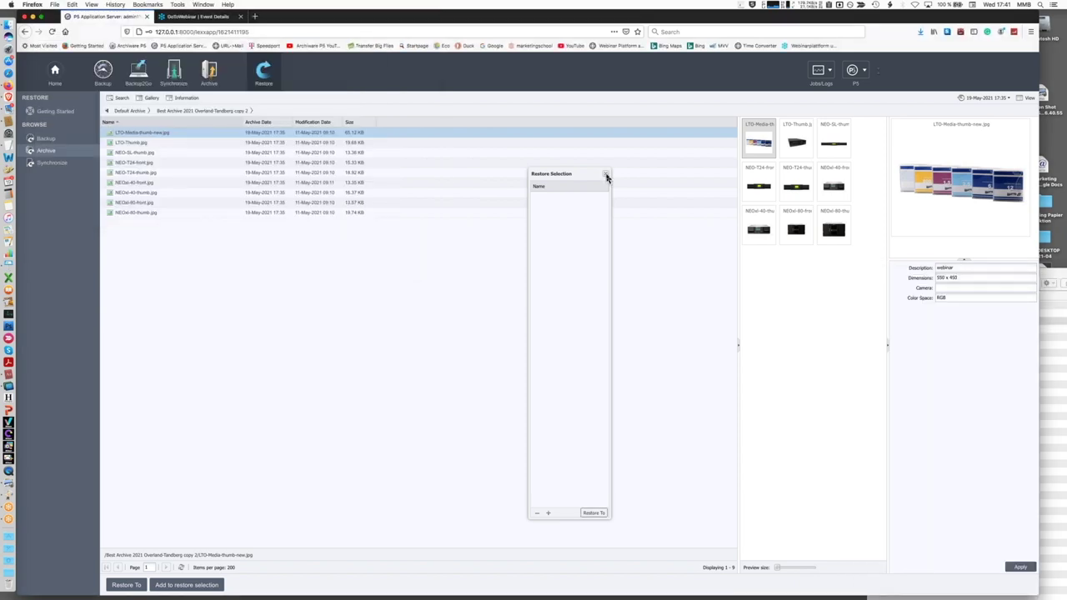
# Close the Restore Selection panel and go to the Archive section's Manual Archiving page
pyautogui.click(608, 178)
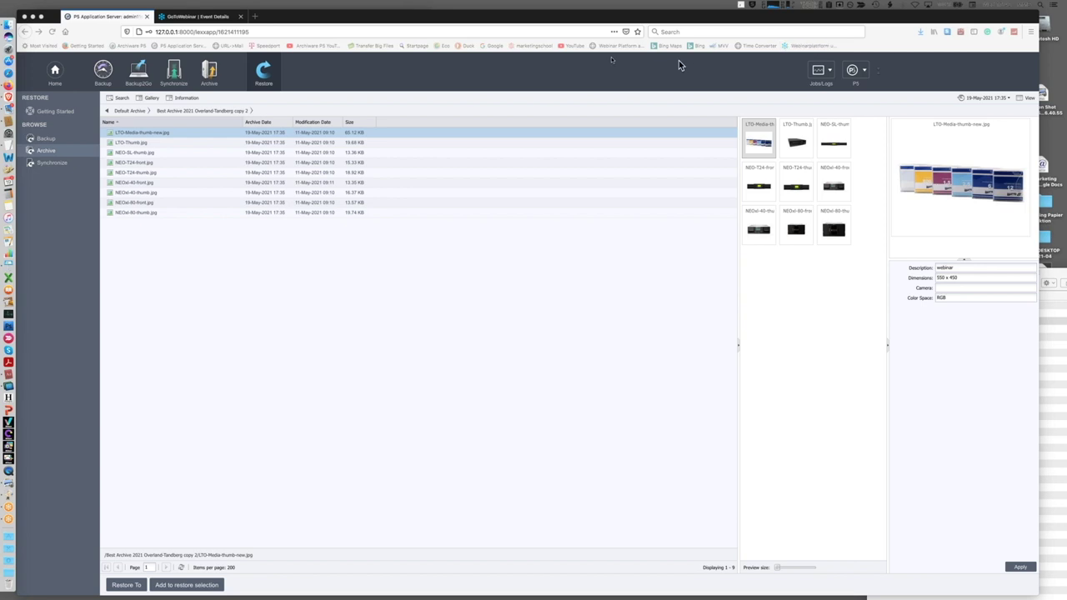
pyautogui.click(210, 73)
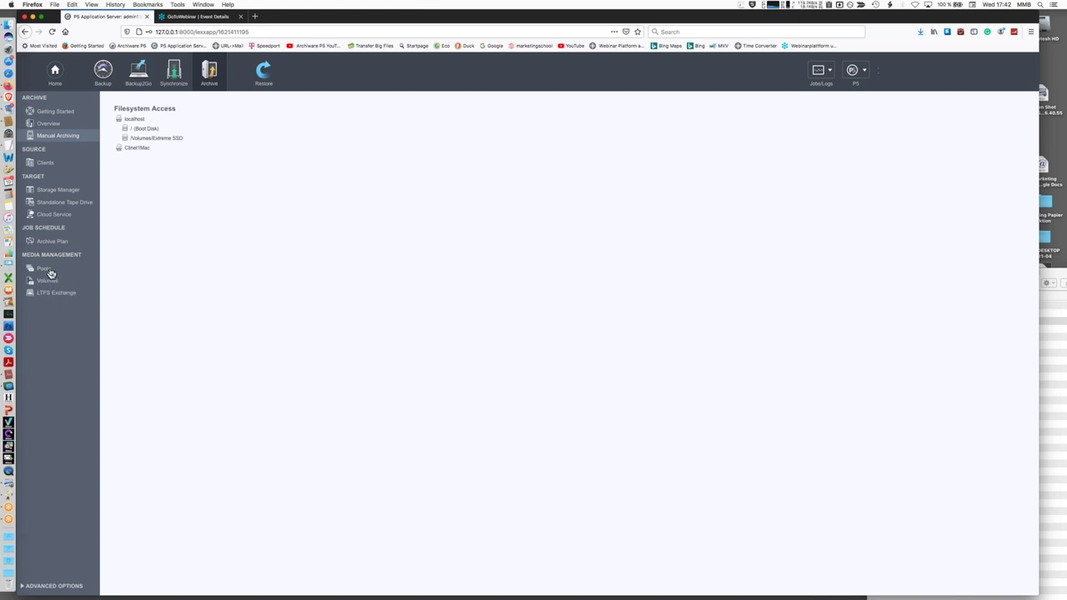
# Review the archive Overview, Pools and Volumes lists, then open Backup's Getting Started page
pyautogui.click(42, 125)
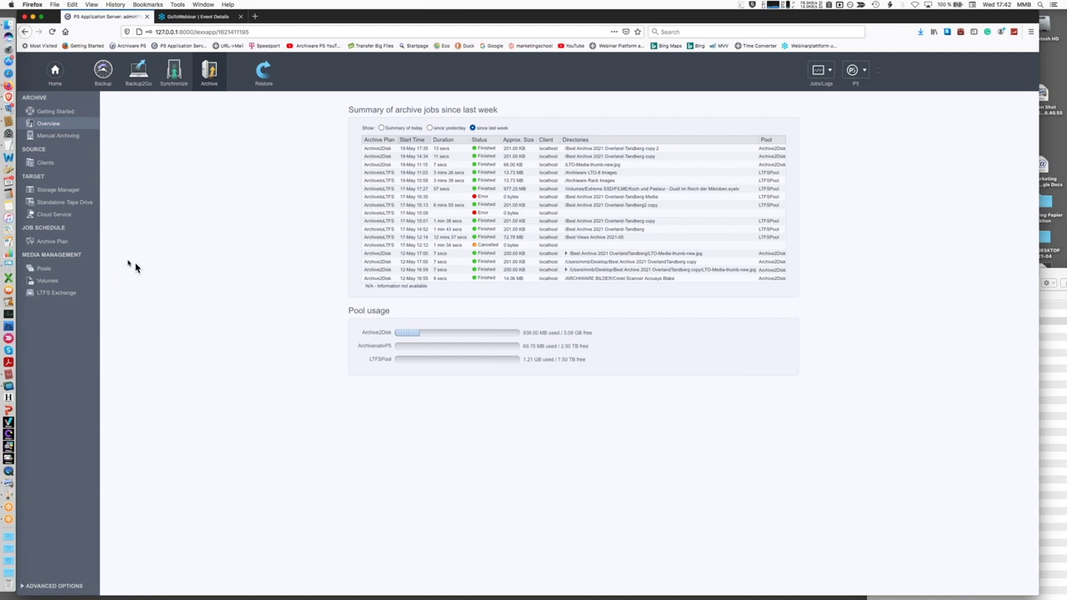
pyautogui.click(43, 269)
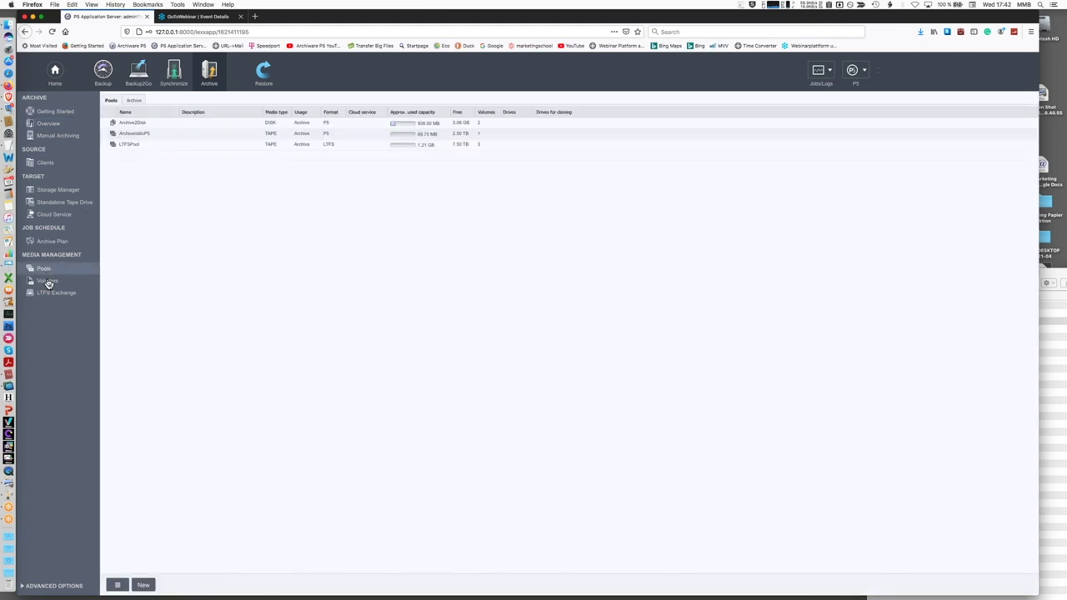
pyautogui.click(49, 284)
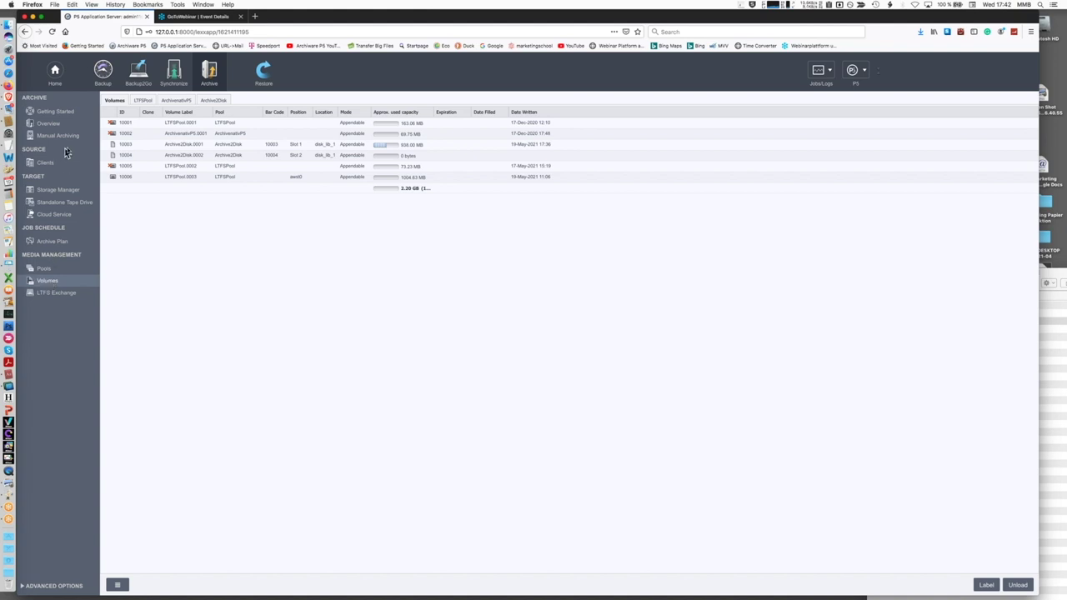
pyautogui.click(103, 72)
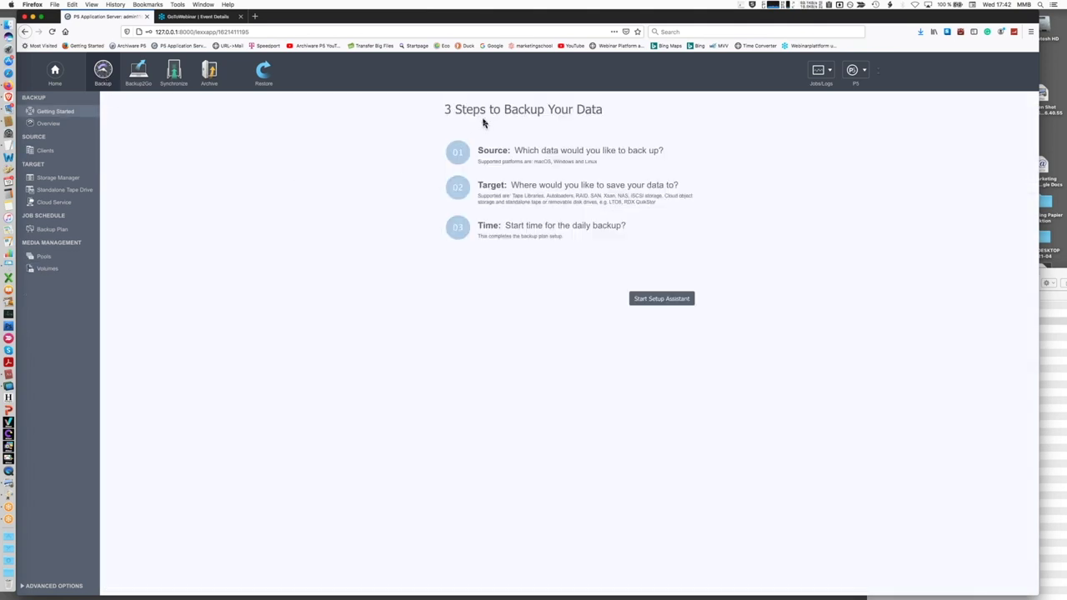
pyautogui.click(675, 303)
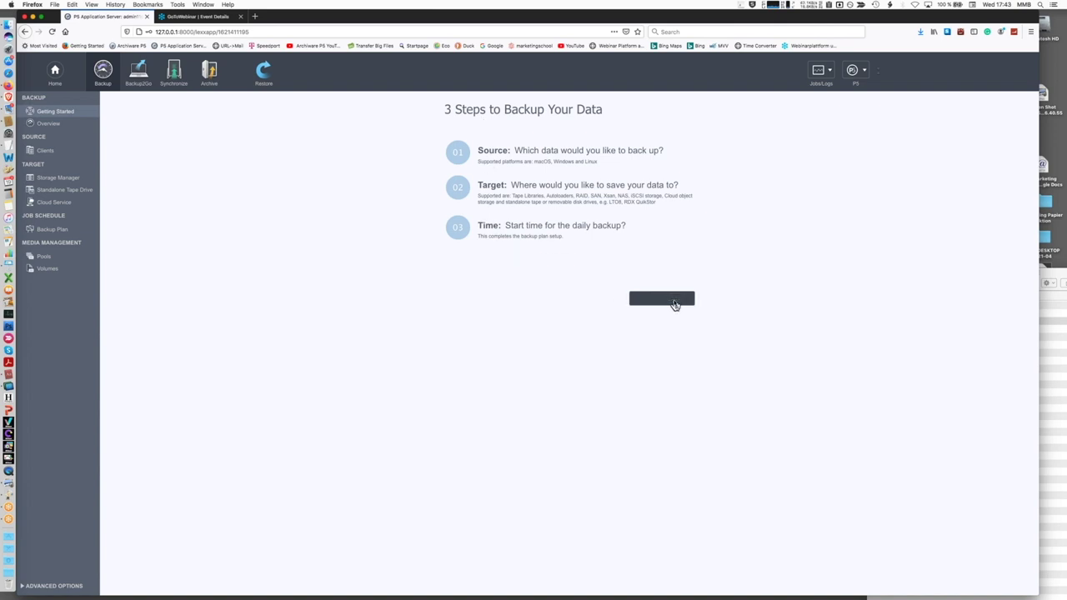
pyautogui.click(484, 218)
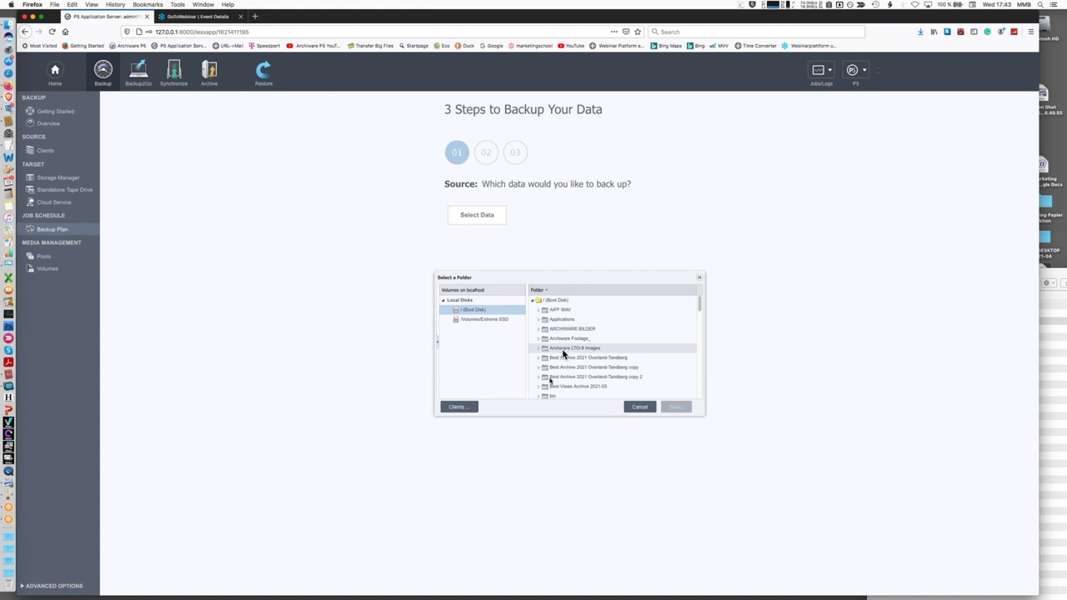
pyautogui.click(702, 282)
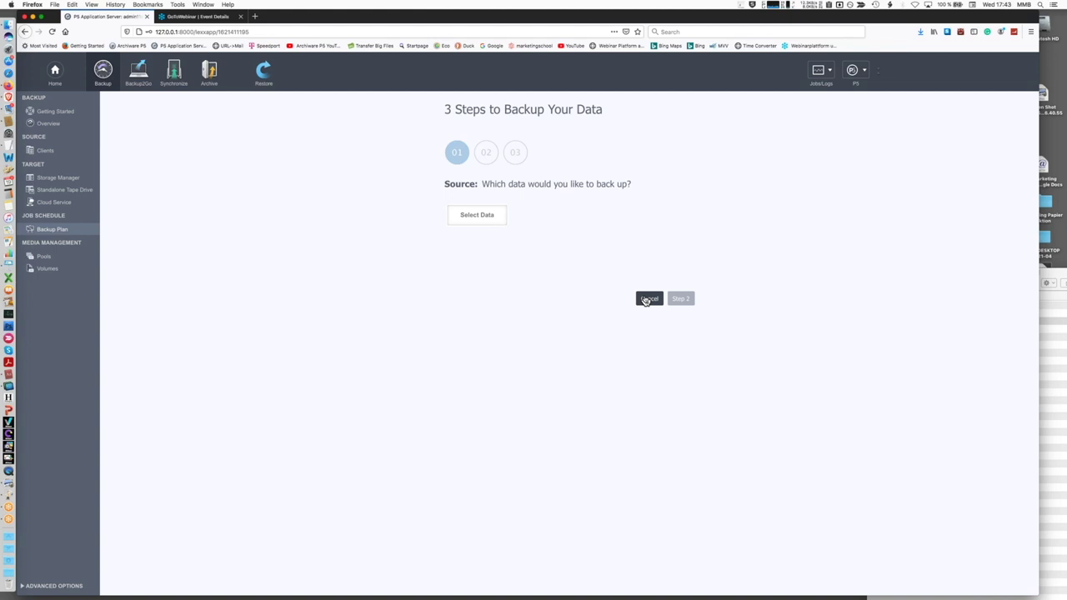
pyautogui.click(646, 300)
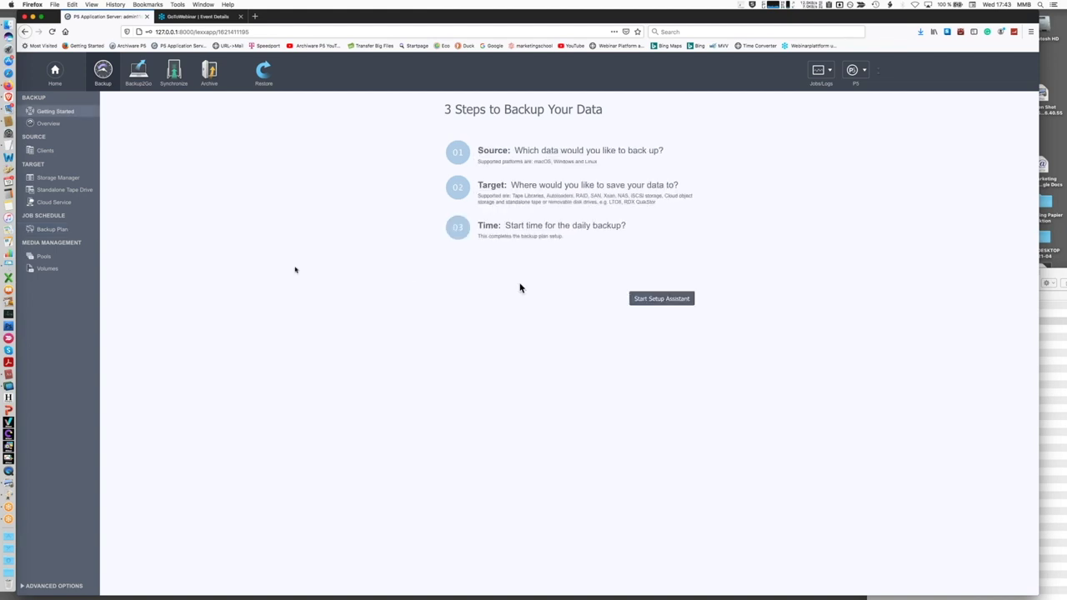
# Browse the empty localhost backup index in the Restore section
pyautogui.click(262, 82)
pyautogui.click(55, 139)
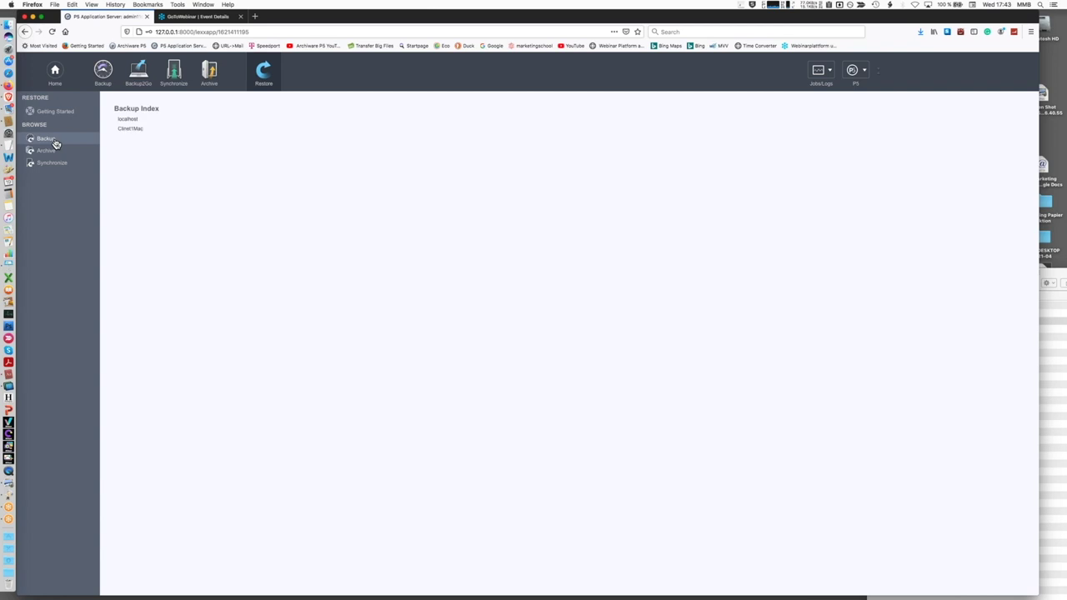
pyautogui.click(136, 120)
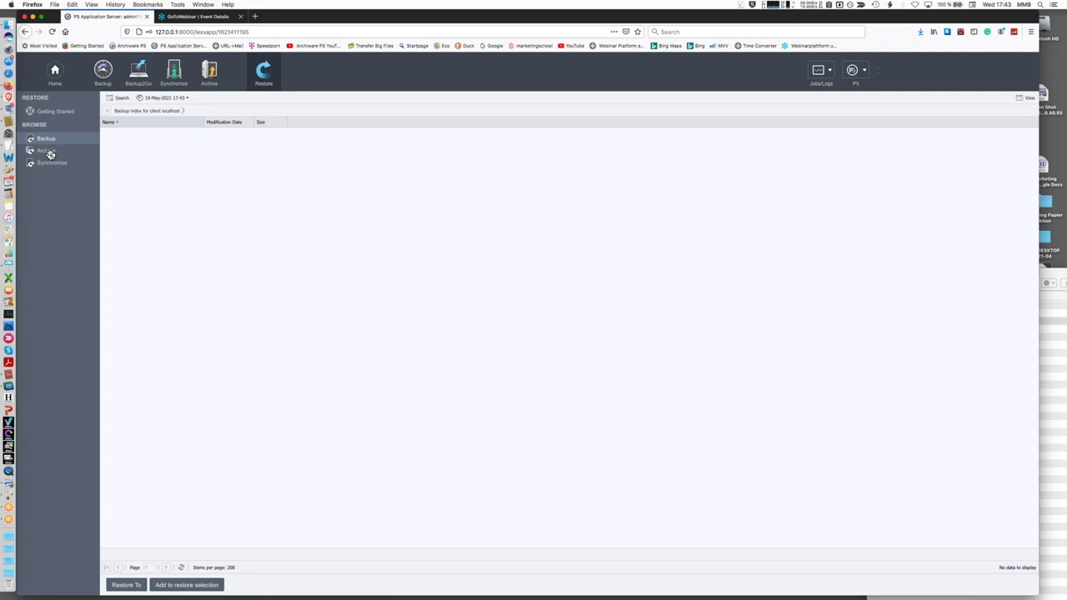
# List the archive plans and select the Archive2Disk plan 10002
pyautogui.click(210, 75)
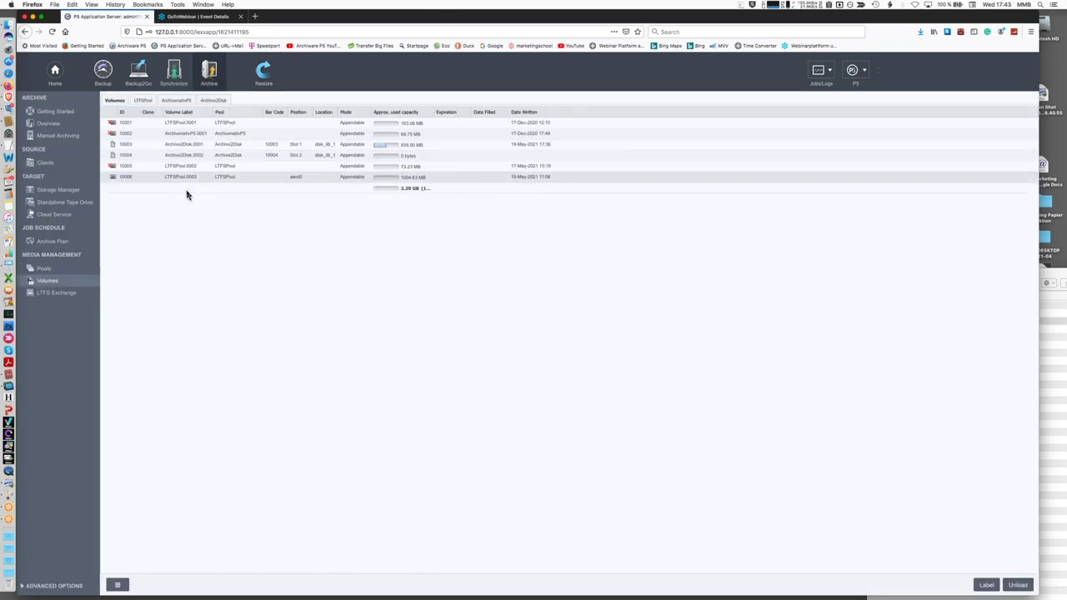
pyautogui.click(52, 241)
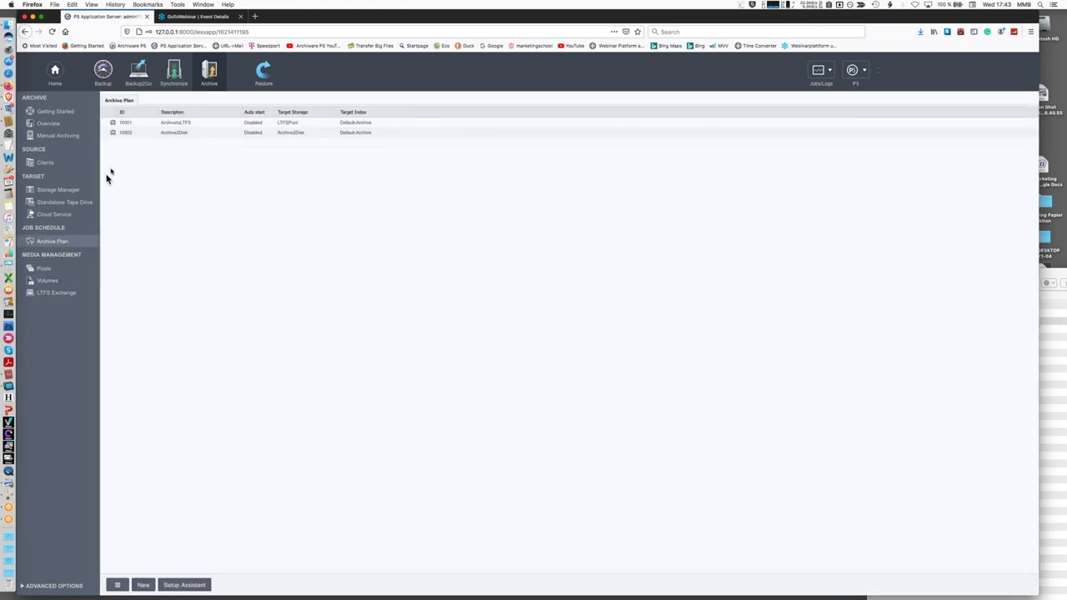
pyautogui.click(125, 134)
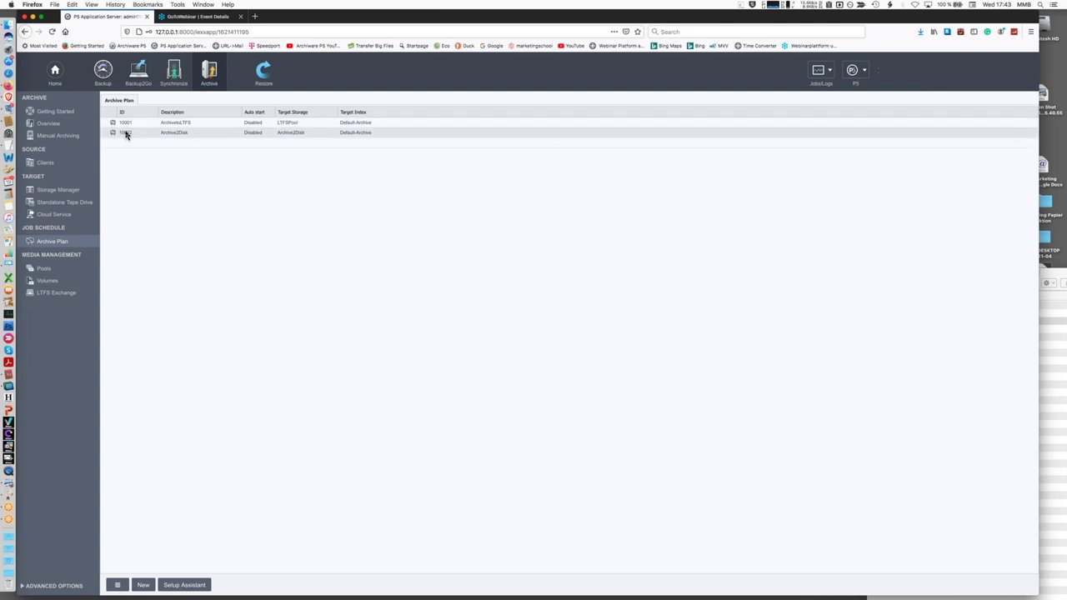
# Open plan 10002 and review its Indexing and Mon–Fri 07:00 hourly Auto Archive settings
pyautogui.doubleClick(125, 134)
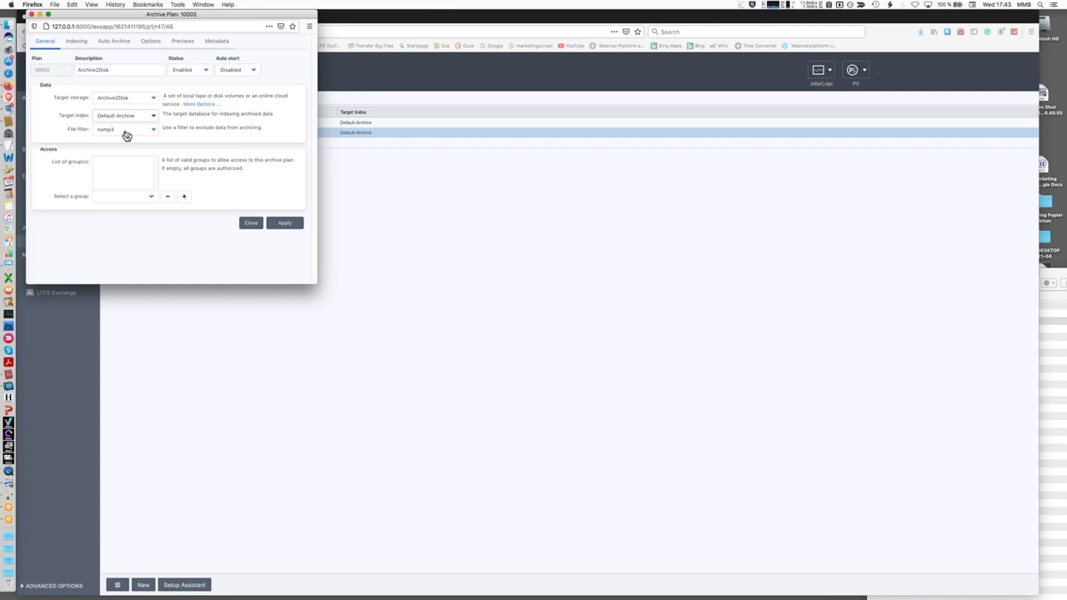
pyautogui.click(84, 45)
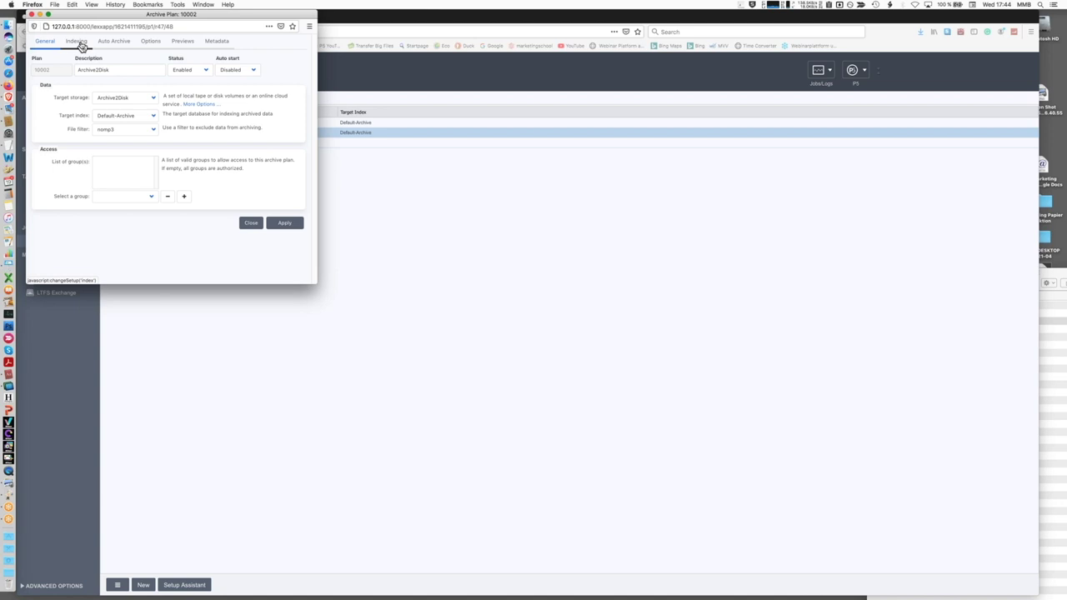
pyautogui.click(103, 45)
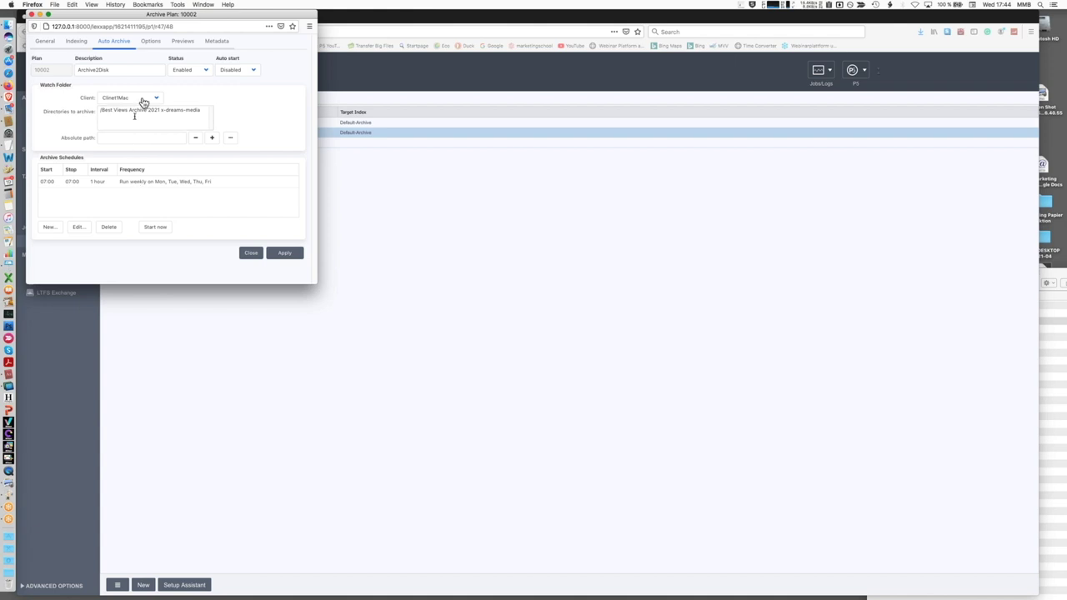
# Check Volume use, Verify method (None) and Delete files (Do not delete) without changing them
pyautogui.click(153, 44)
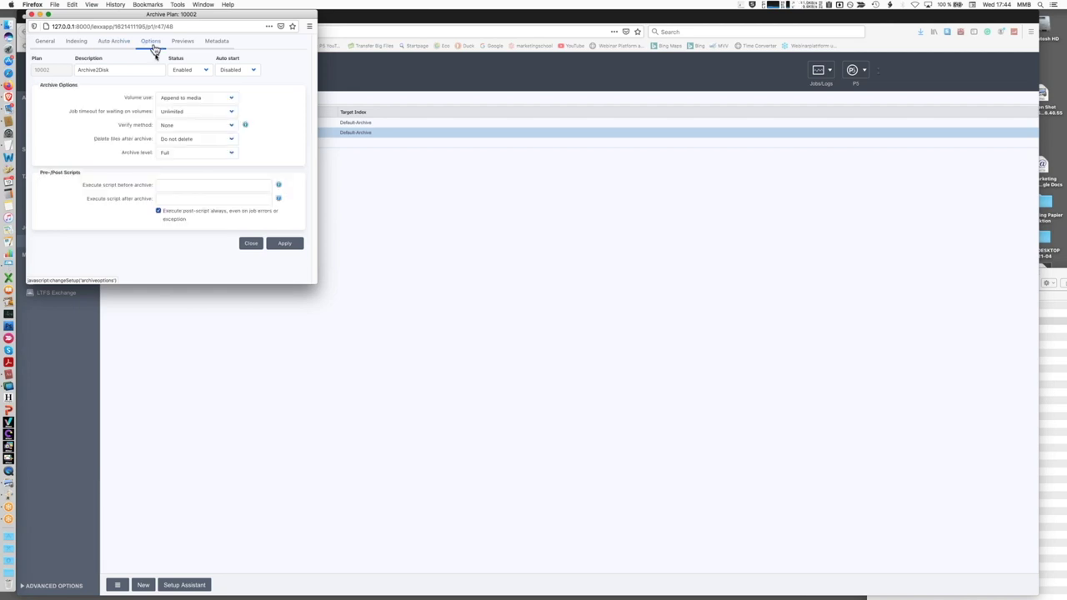
pyautogui.click(229, 100)
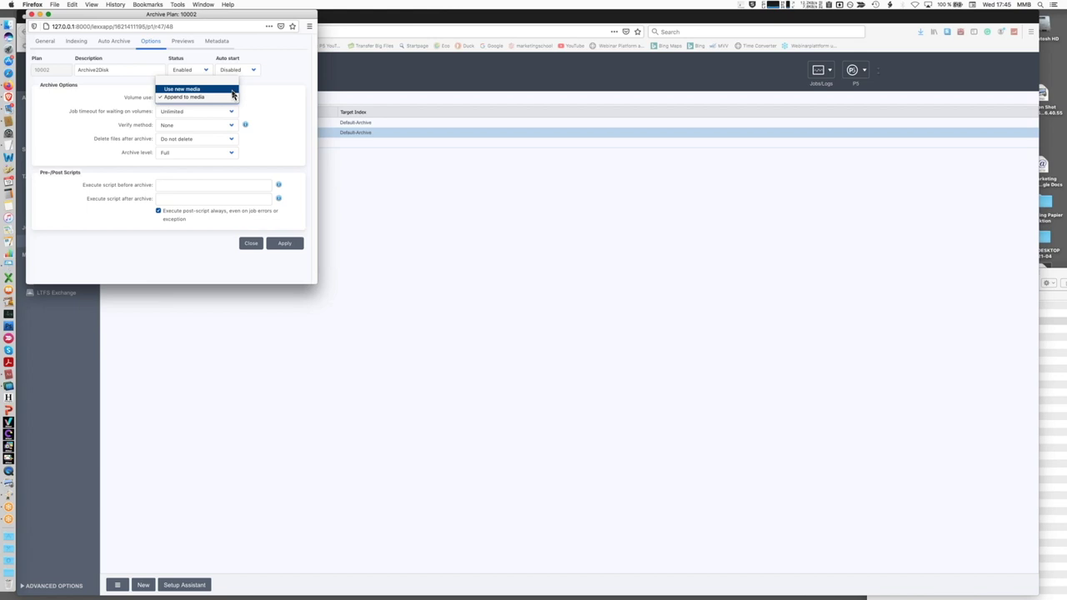
pyautogui.click(252, 104)
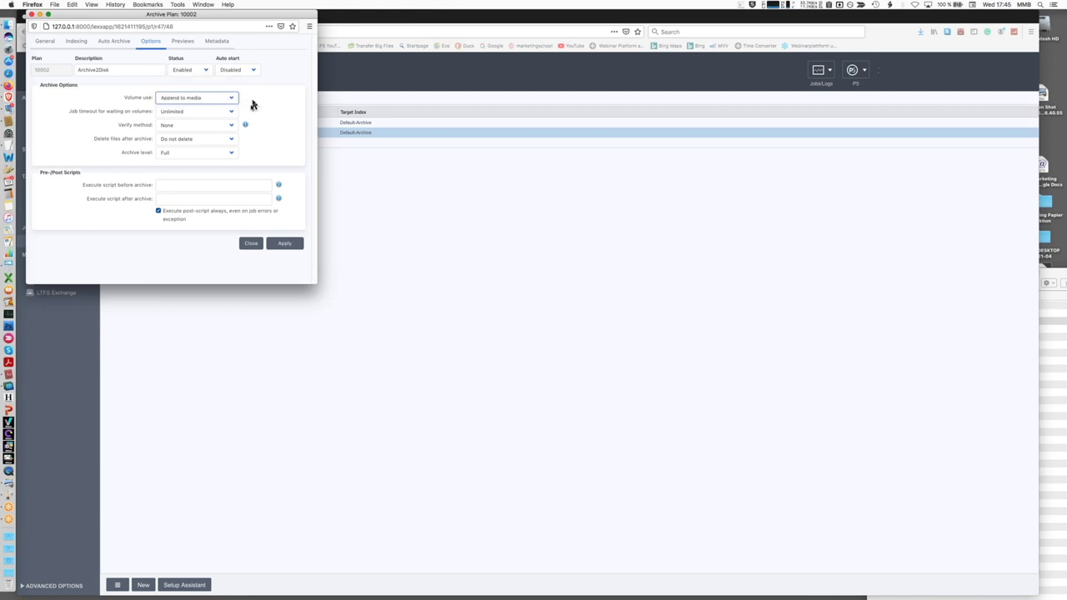
pyautogui.click(231, 126)
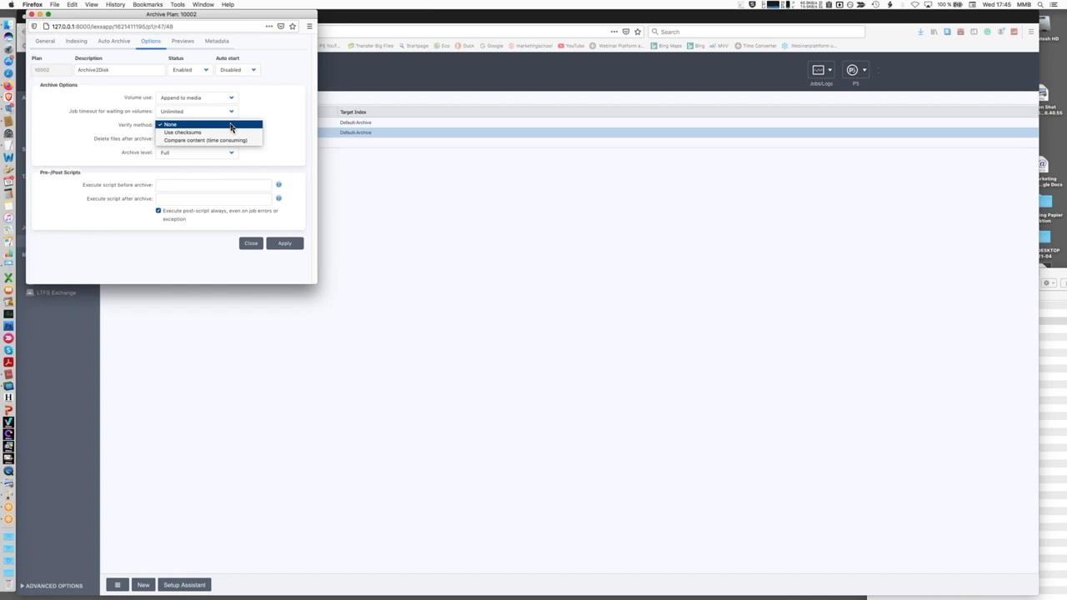
pyautogui.click(269, 148)
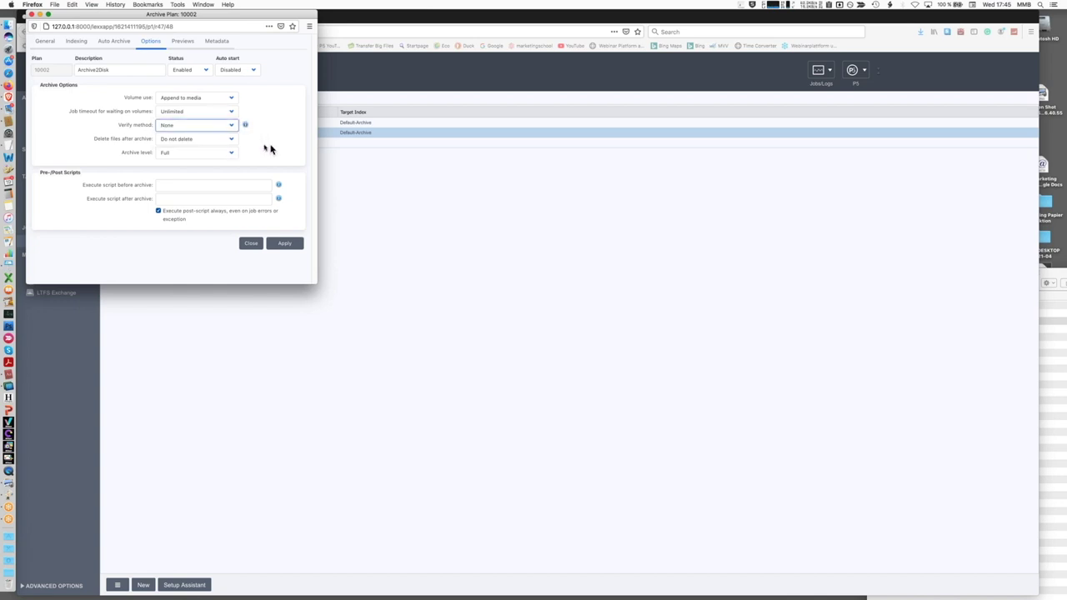
pyautogui.click(233, 140)
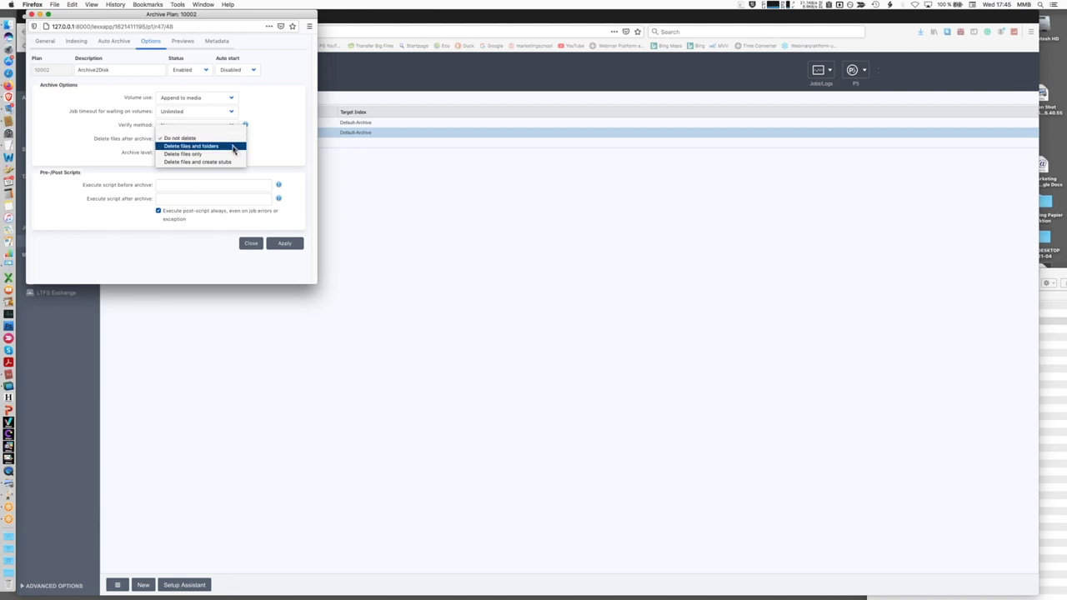
pyautogui.click(261, 150)
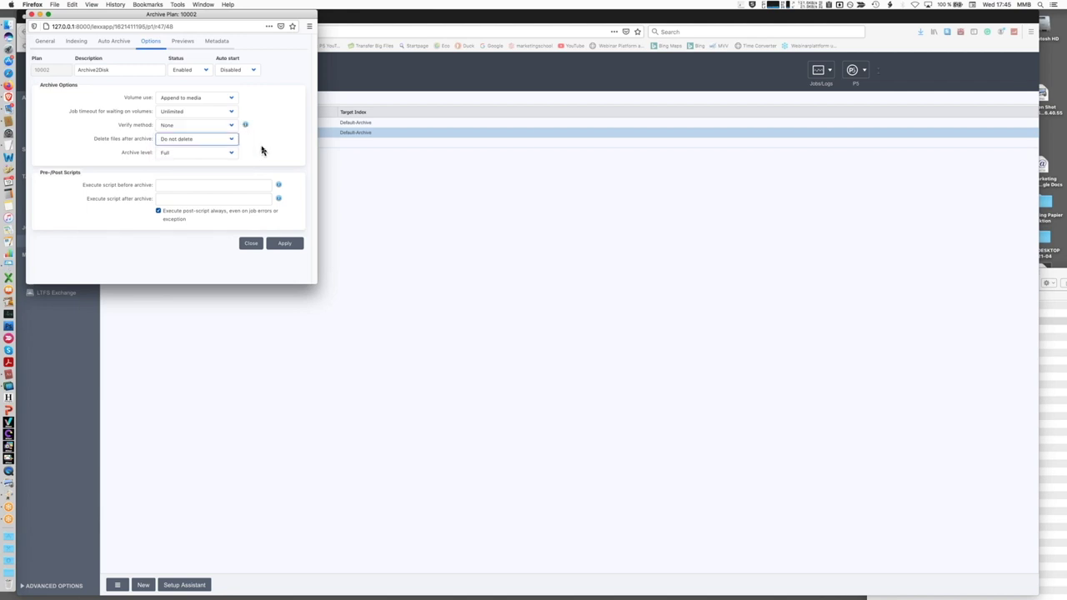
pyautogui.click(188, 45)
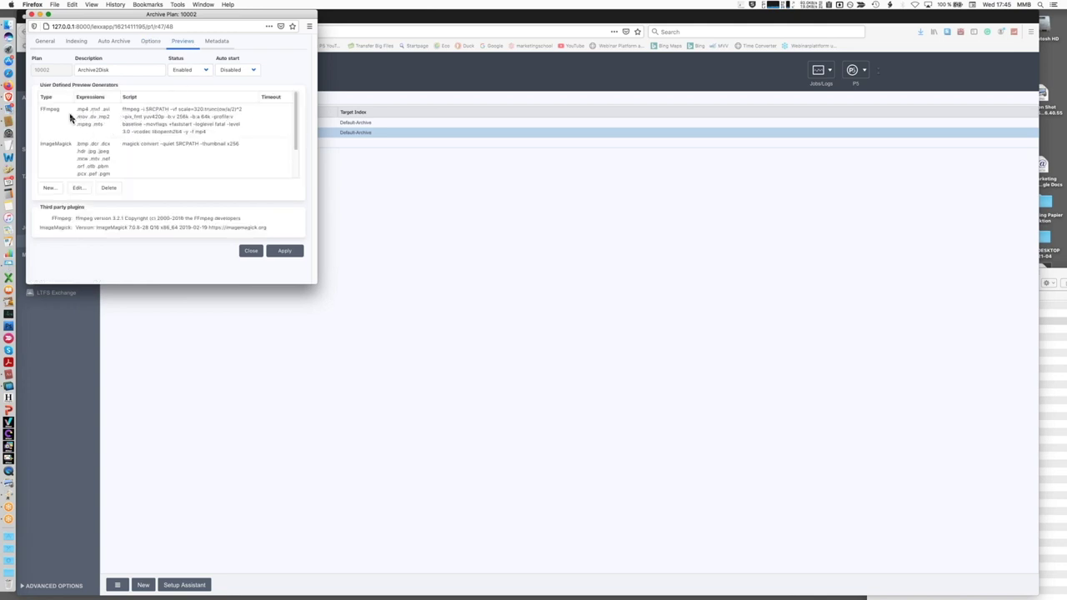
# Inspect the FFmpeg preview generator's command options, then close its settings
pyautogui.doubleClick(132, 122)
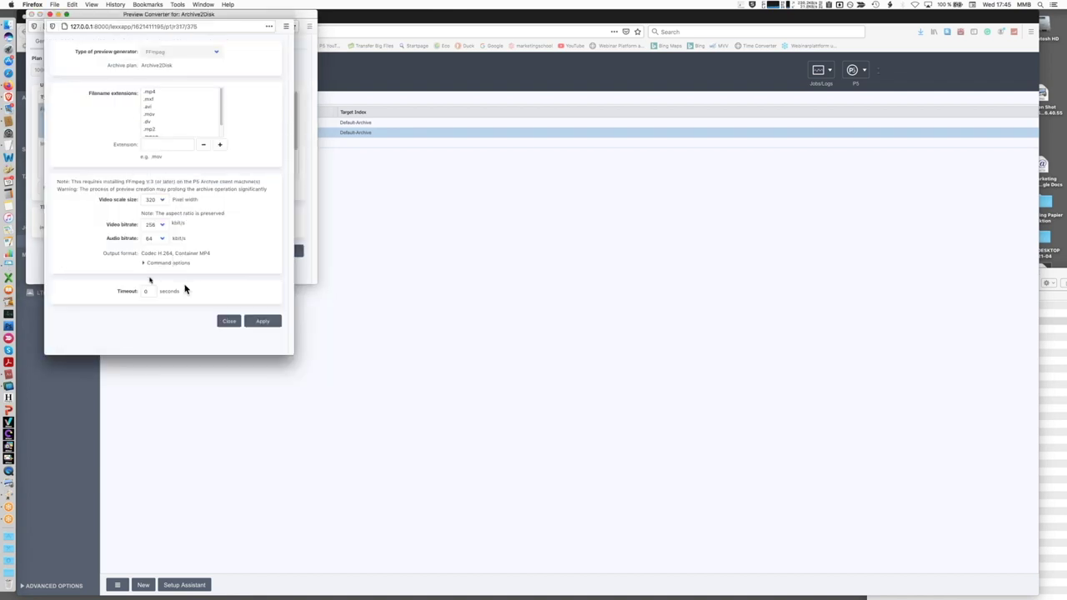
pyautogui.click(142, 263)
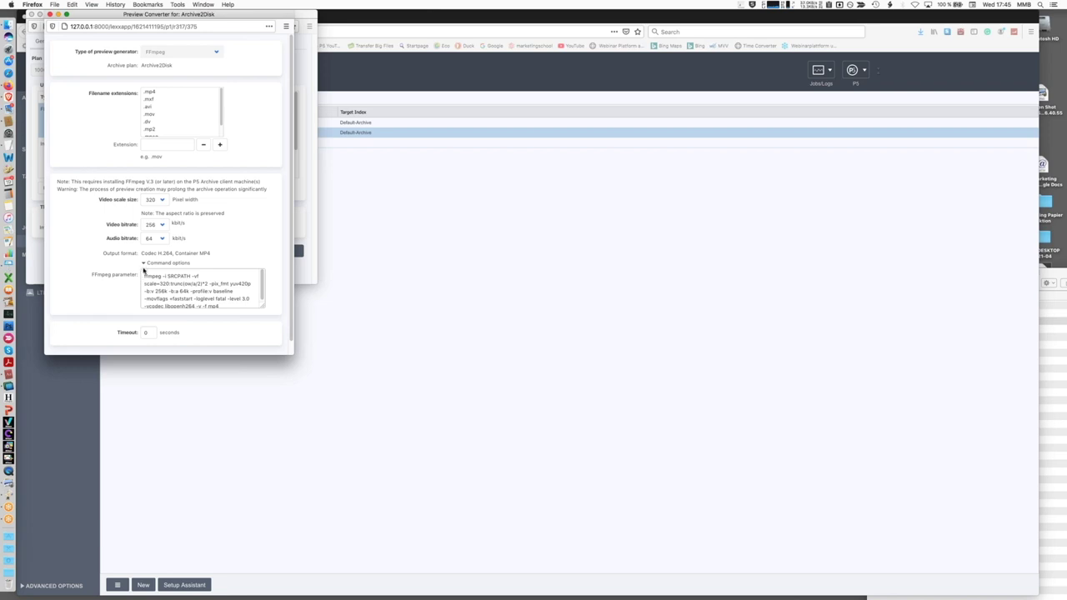
pyautogui.click(144, 264)
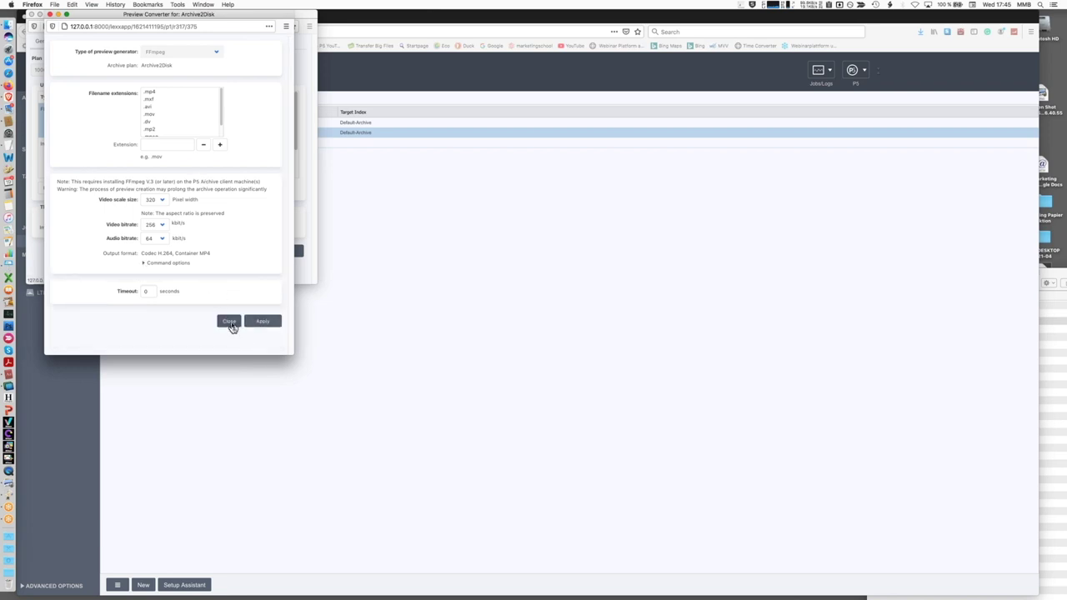
pyautogui.click(231, 323)
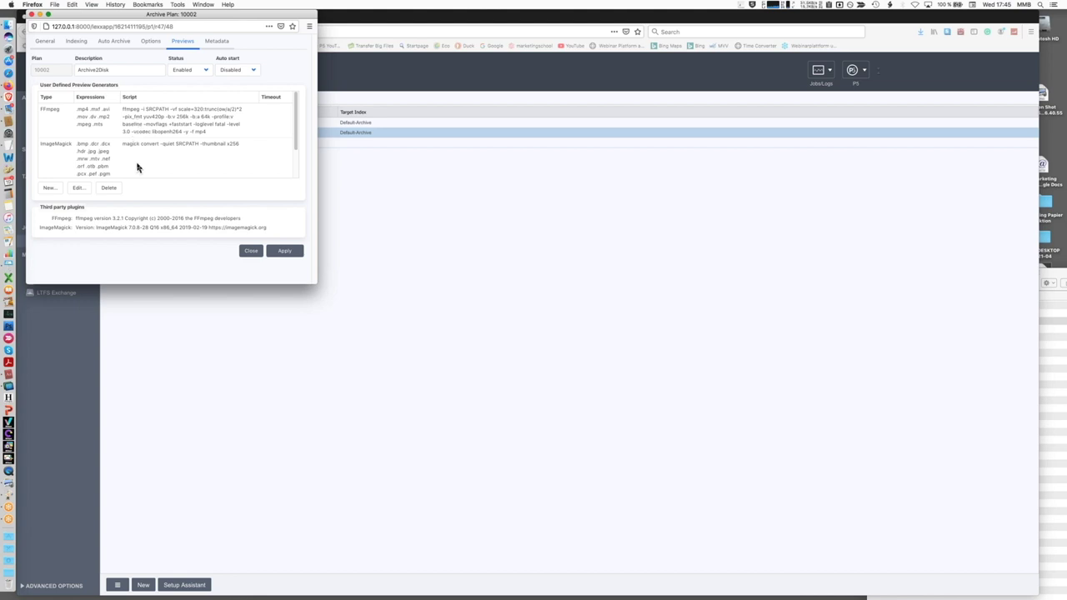
# Review the metadata import script, close the plan, and show Macintosh HD in Finder
pyautogui.click(217, 44)
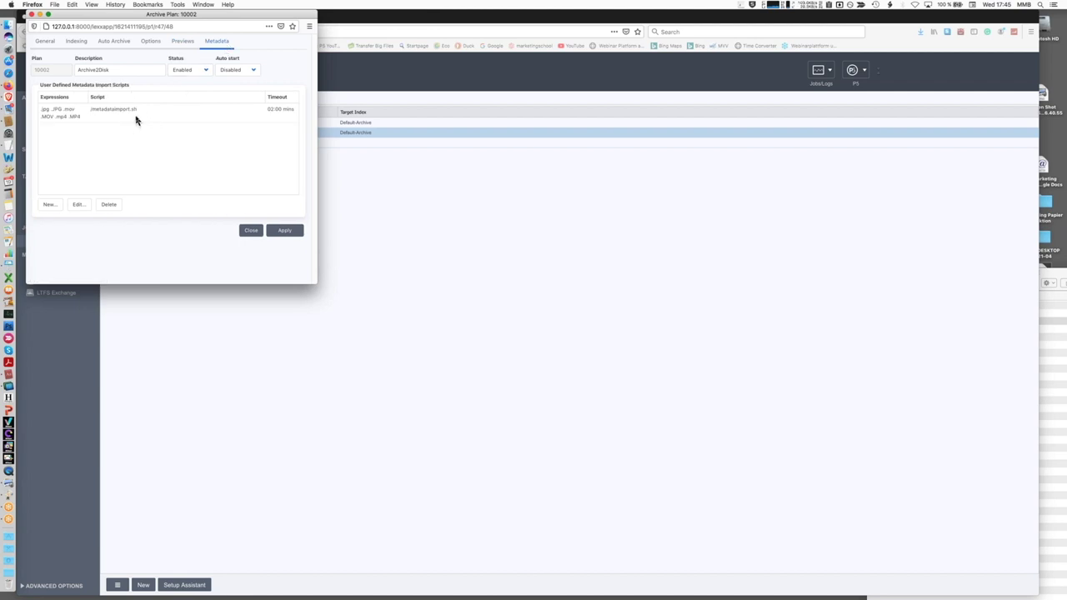
pyautogui.click(254, 232)
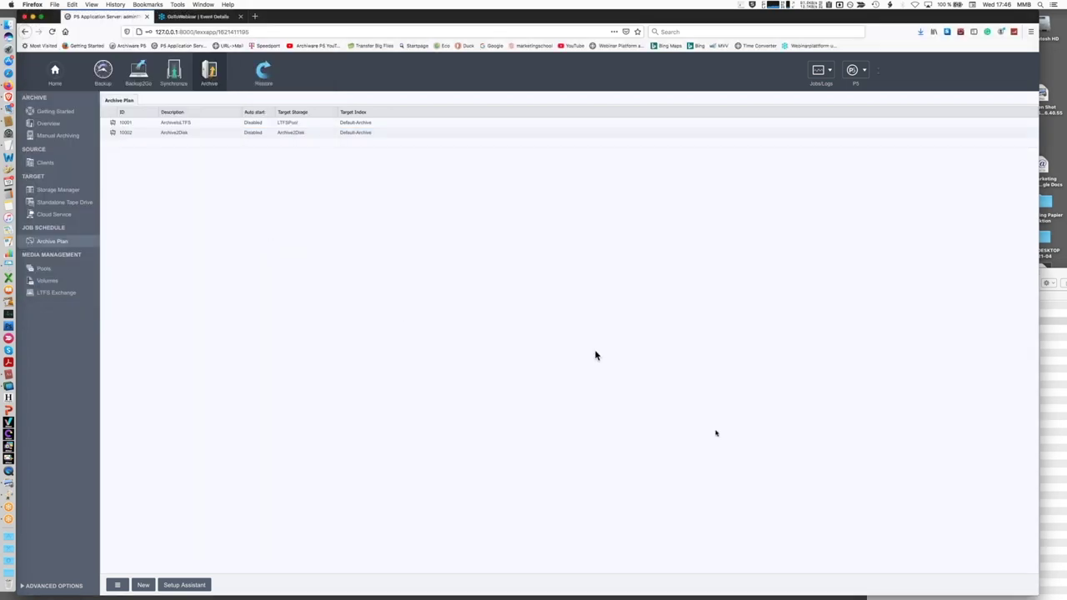
pyautogui.click(1052, 544)
pyautogui.moveTo(902, 284); pyautogui.dragTo(606, 189)
pyautogui.click(704, 188)
pyautogui.click(704, 207)
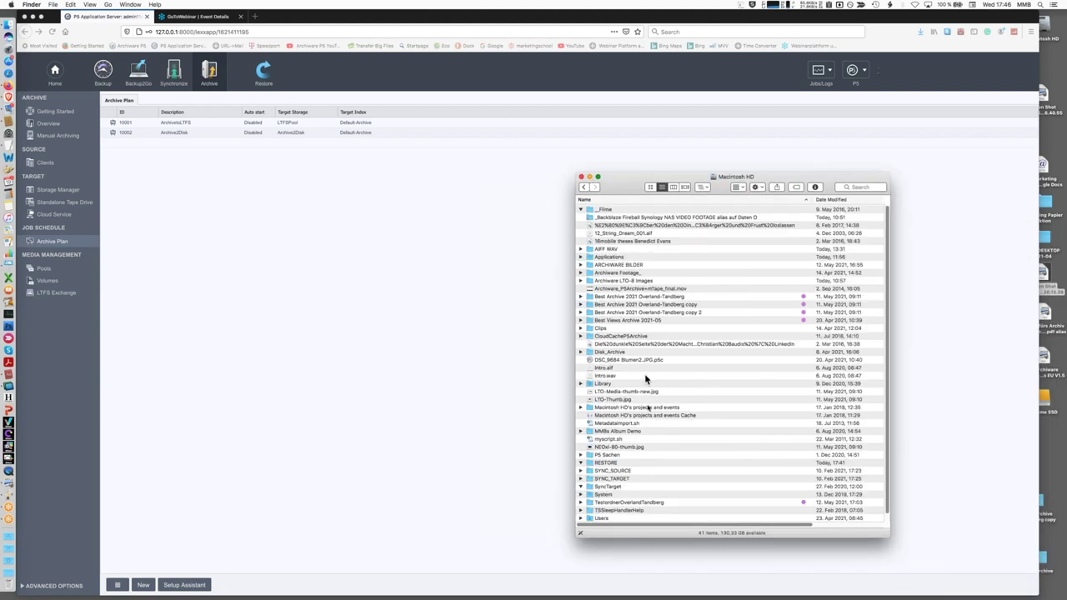
# Quick Look the metadataimport.sh script in Finder, then return to the P5 Archive Plan page
pyautogui.click(589, 425)
pyautogui.press('space')
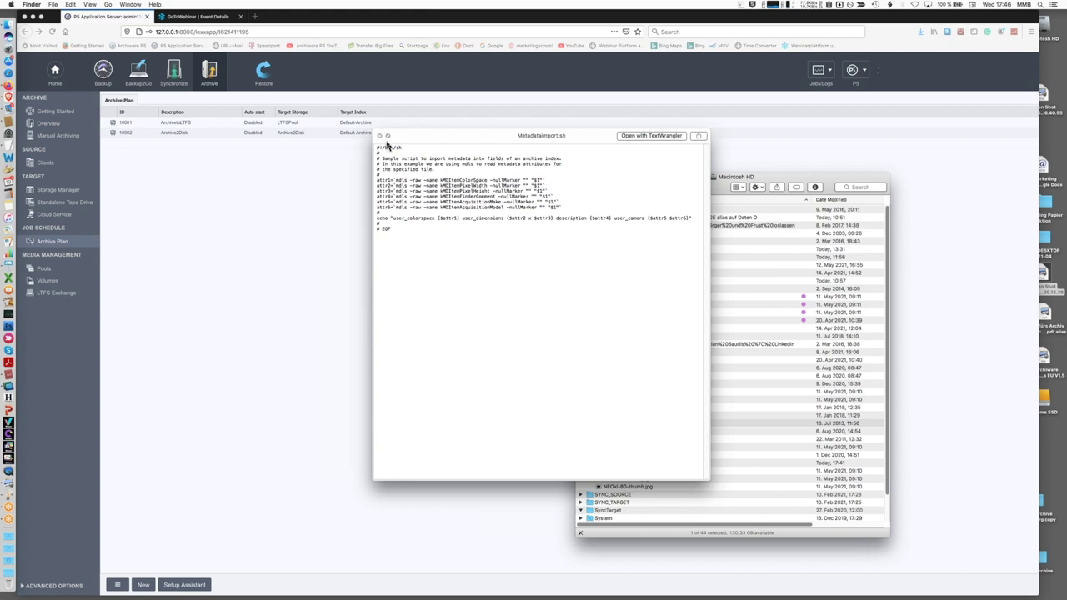
pyautogui.press('space')
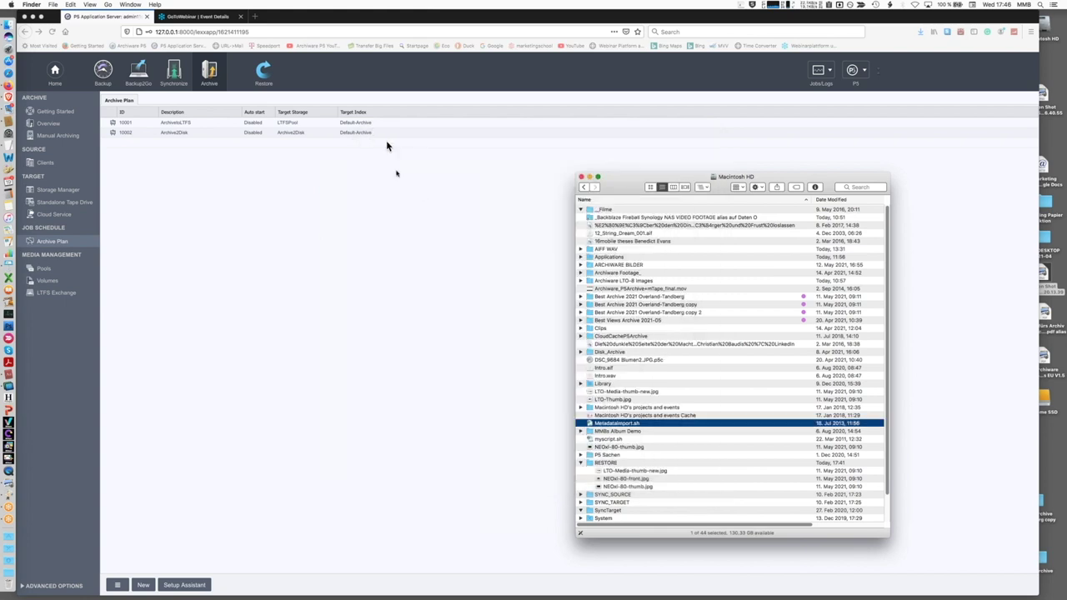
pyautogui.moveTo(620, 187); pyautogui.dragTo(867, 211)
pyautogui.click(717, 274)
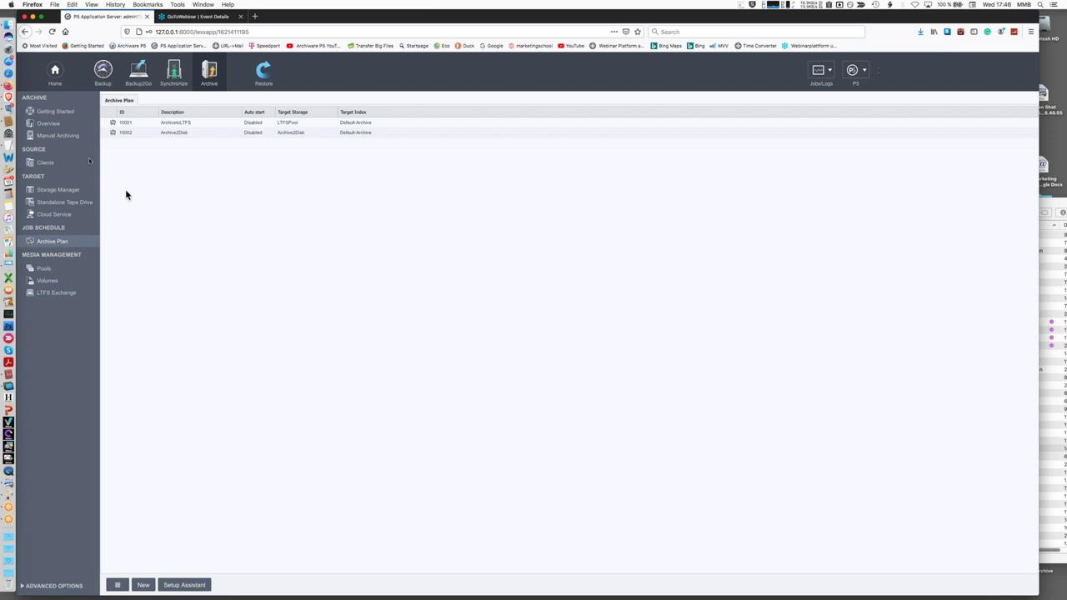
# Show the P5 clients list, then bring up the Screen Sharing session to the Archiware Mac mini
pyautogui.click(48, 165)
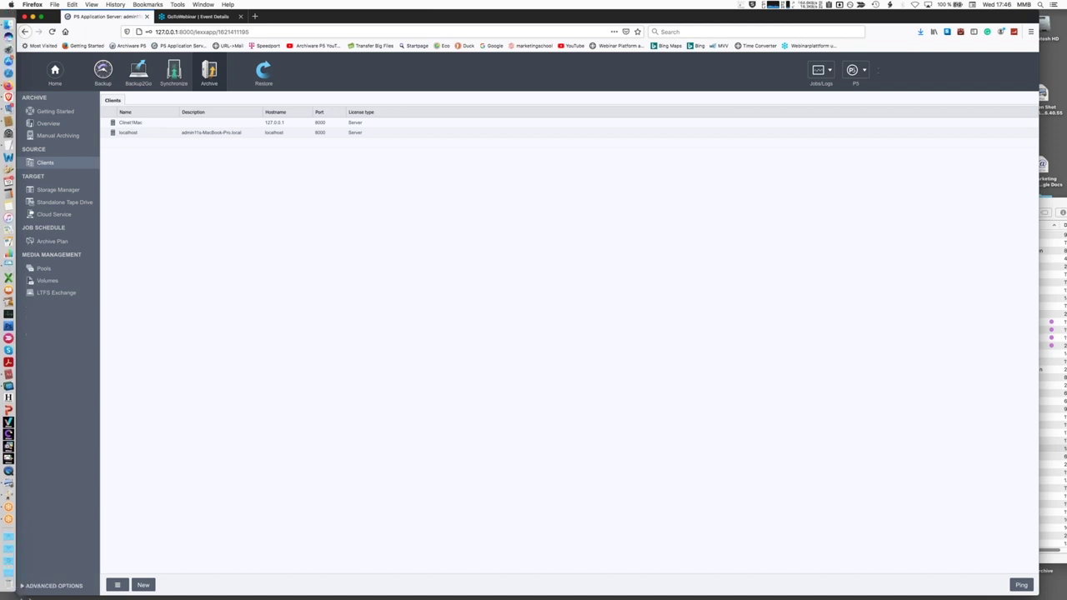
pyautogui.click(19, 381)
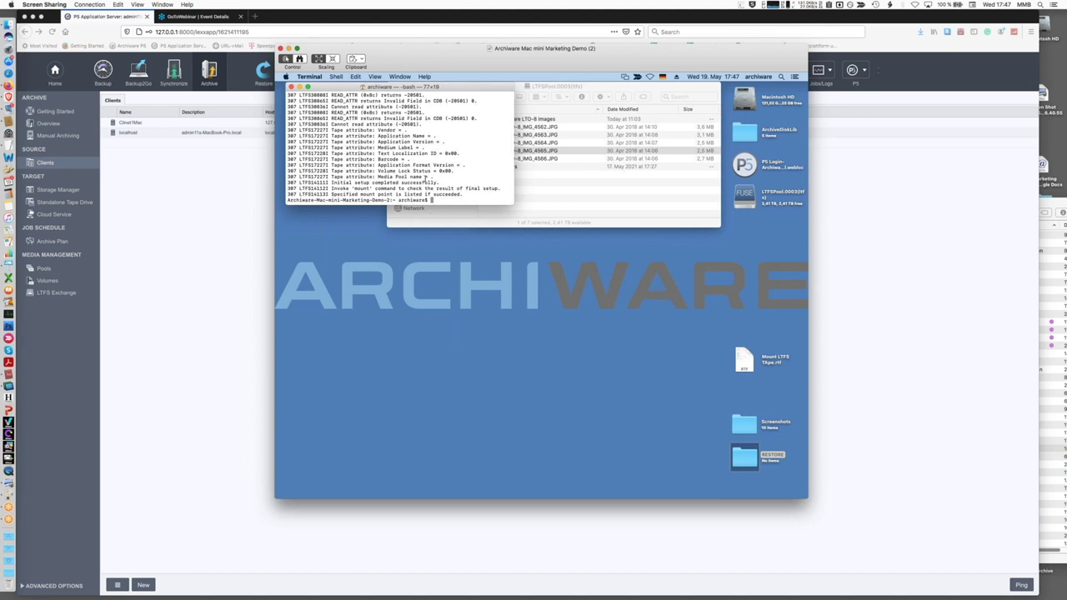
# Quick Look LTO-8_IMG_4565.JPG on the remote Mac's LTFS tape, then return to the P5 web interface
pyautogui.moveTo(438, 64); pyautogui.dragTo(421, 30)
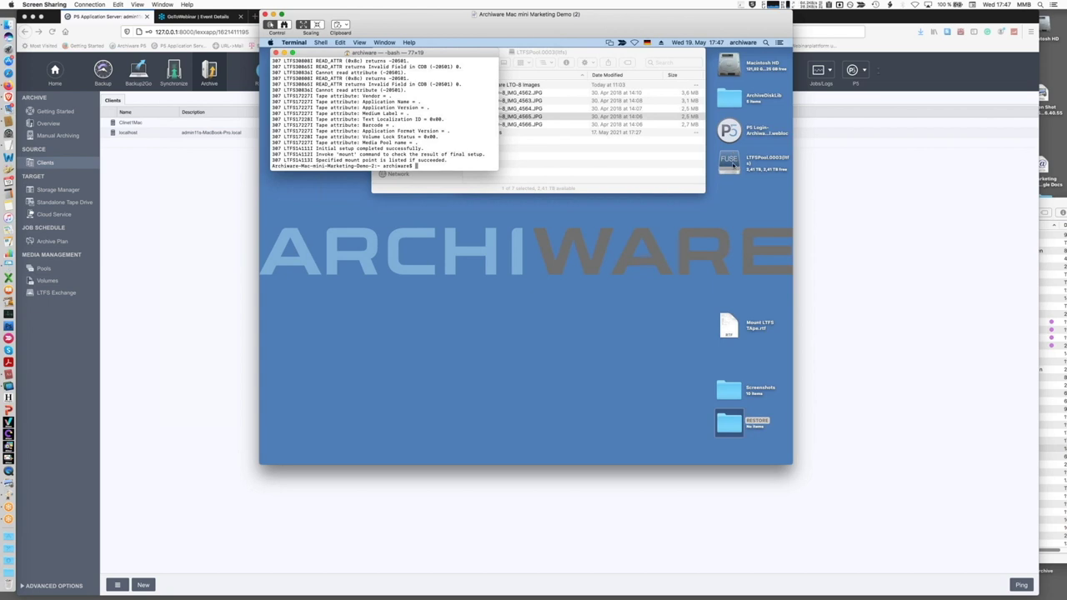
pyautogui.click(675, 191)
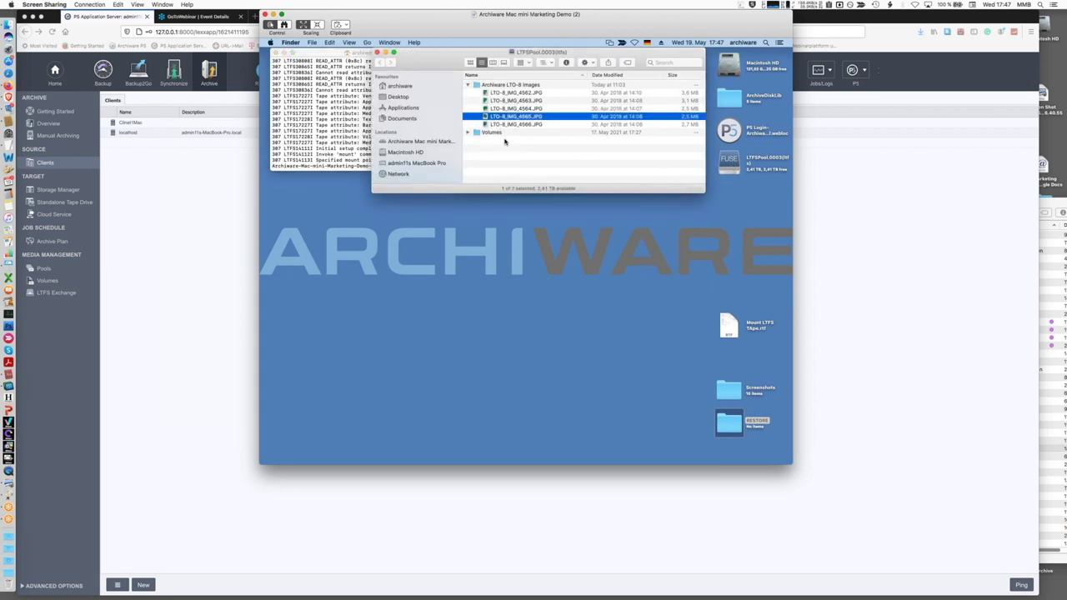
pyautogui.press('space')
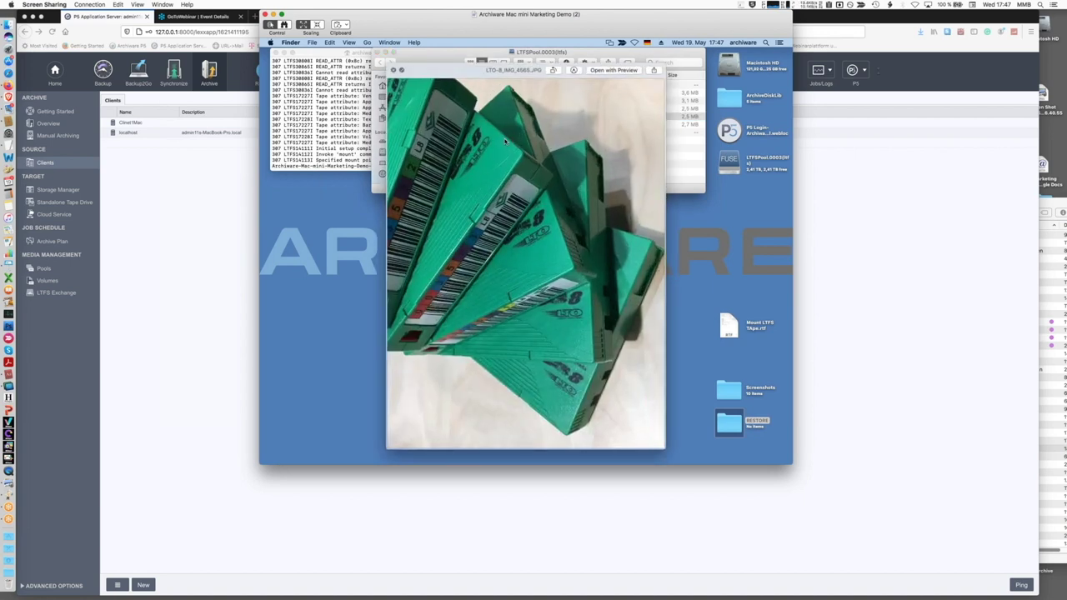
pyautogui.press('space')
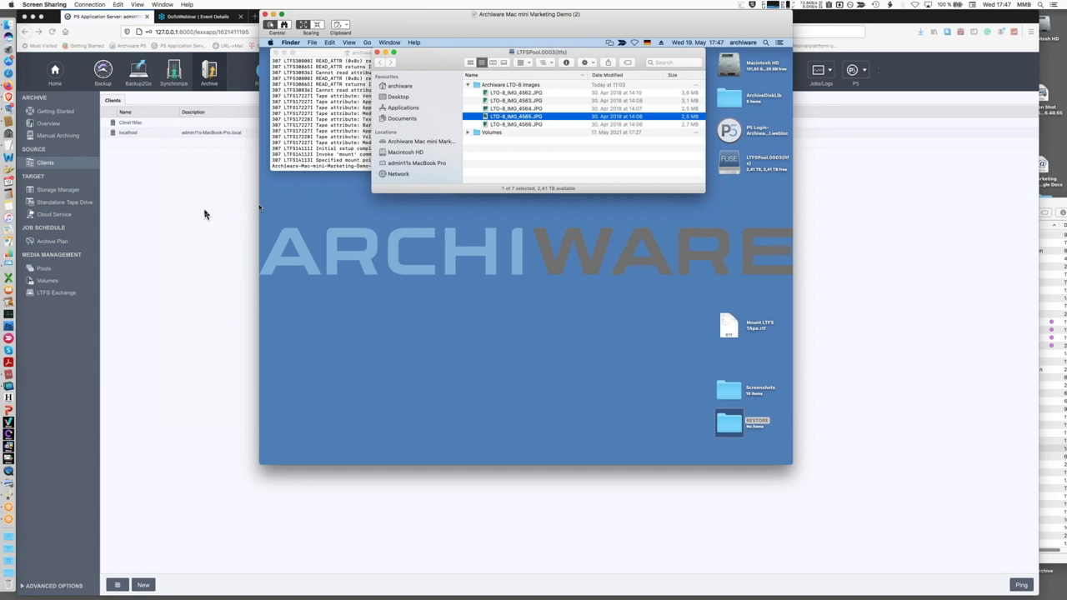
pyautogui.click(204, 214)
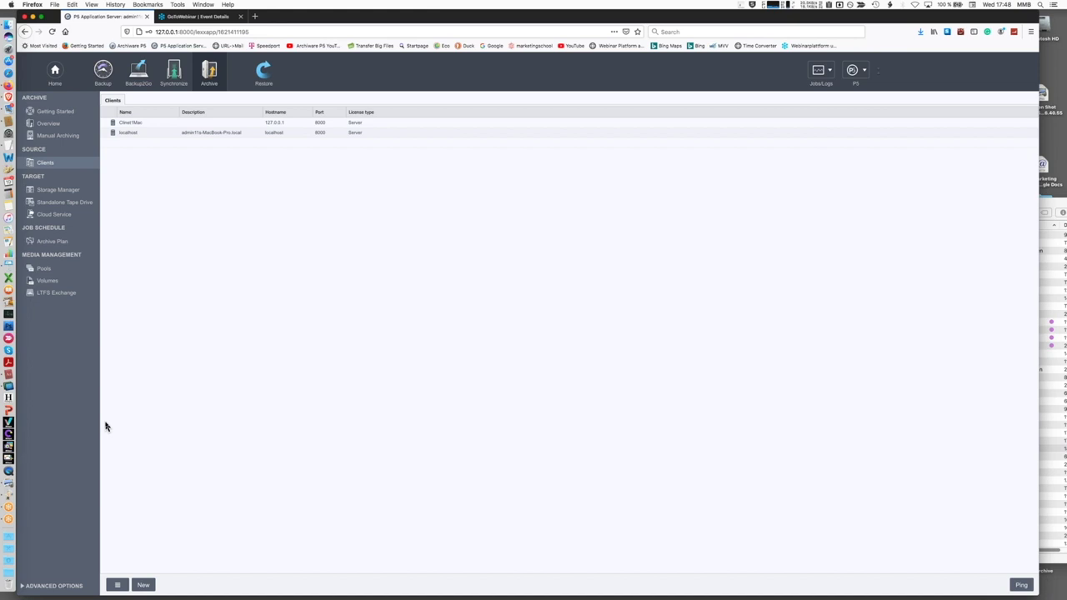
# Play the 'Benefits of combined solution' Keynote slide full screen and build in its bullets
pyautogui.click(12, 268)
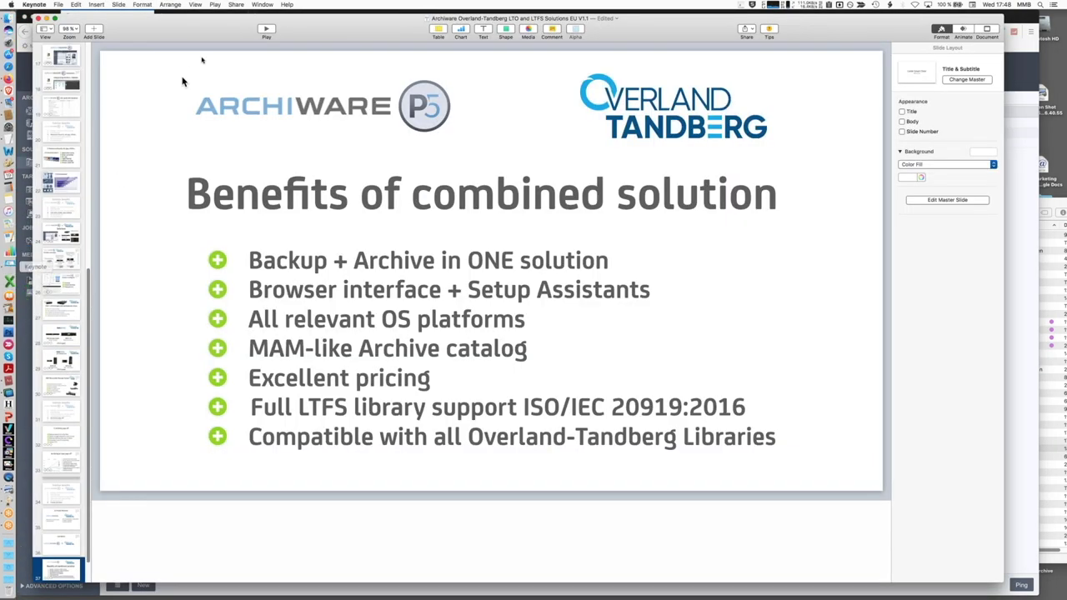
pyautogui.click(267, 31)
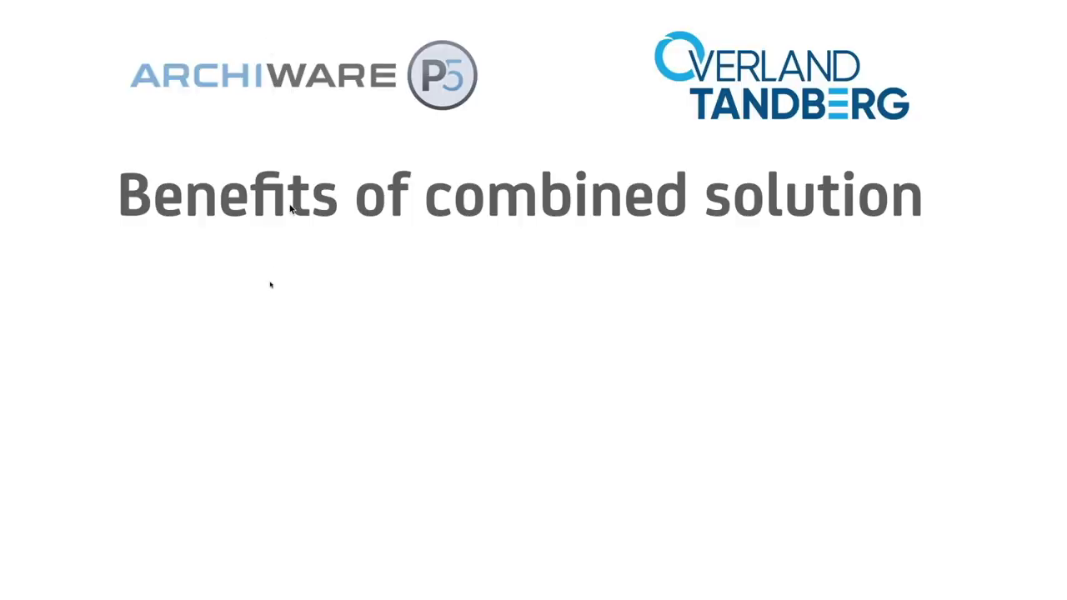
pyautogui.click(231, 279)
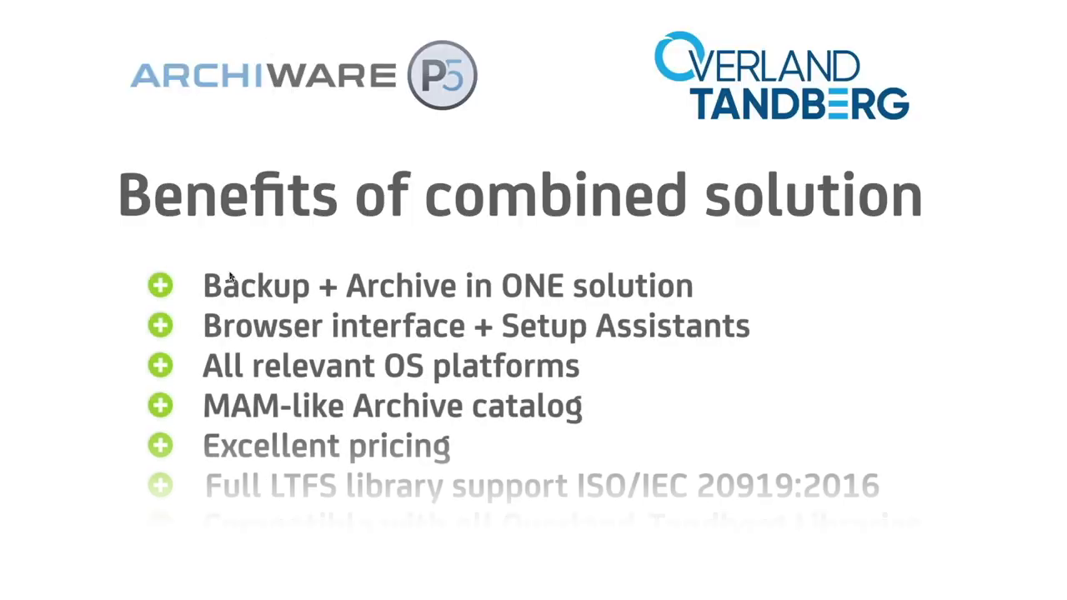